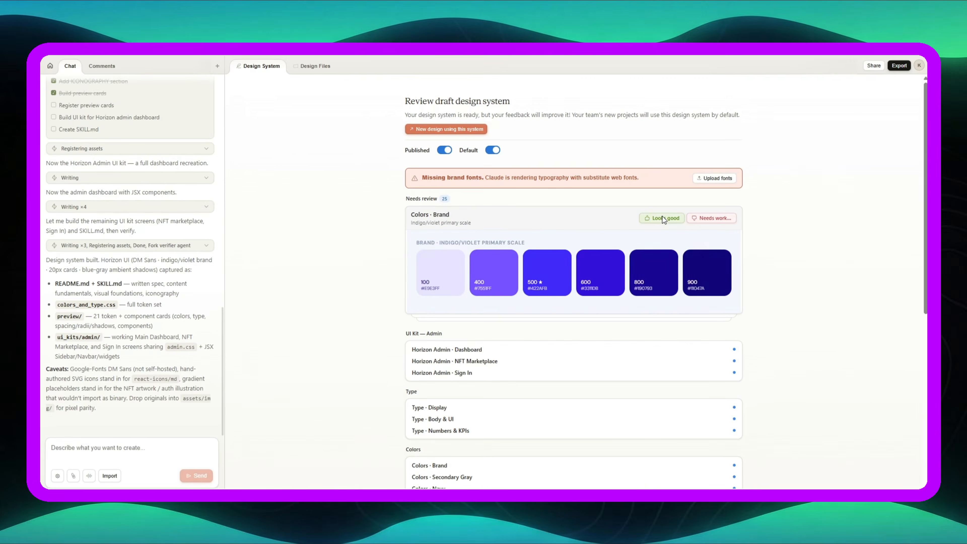
Mark a series of draft design system cards as looking good, from the Colors · Brand card through the Card · Tasks card.
left_click(662, 215)
left_click(680, 219)
left_click(680, 218)
left_click(679, 219)
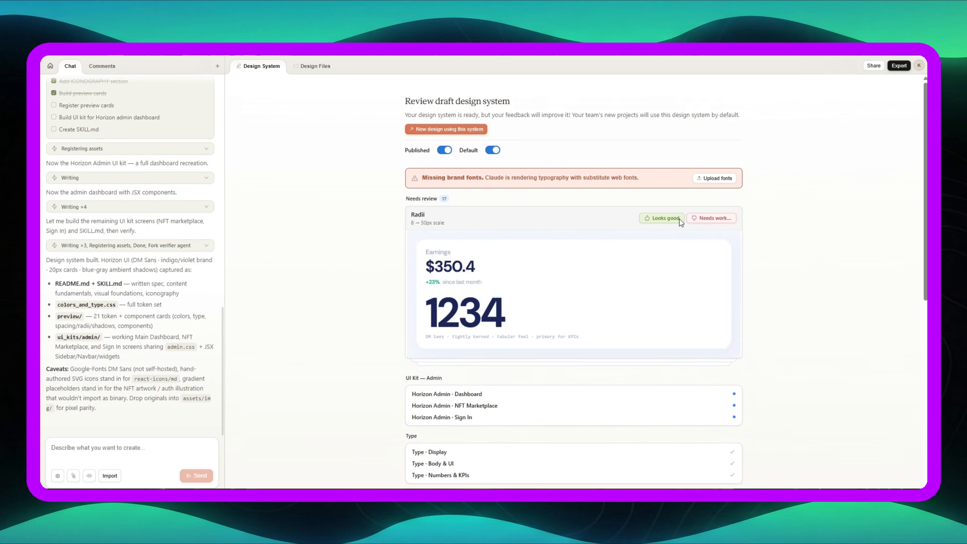
left_click(679, 218)
left_click(679, 218)
left_click(677, 219)
left_click(677, 219)
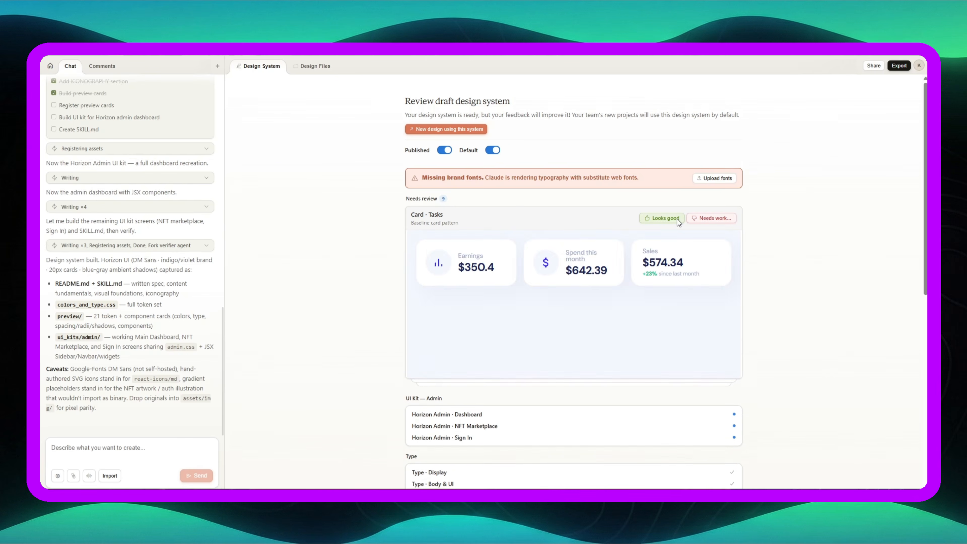
left_click(677, 218)
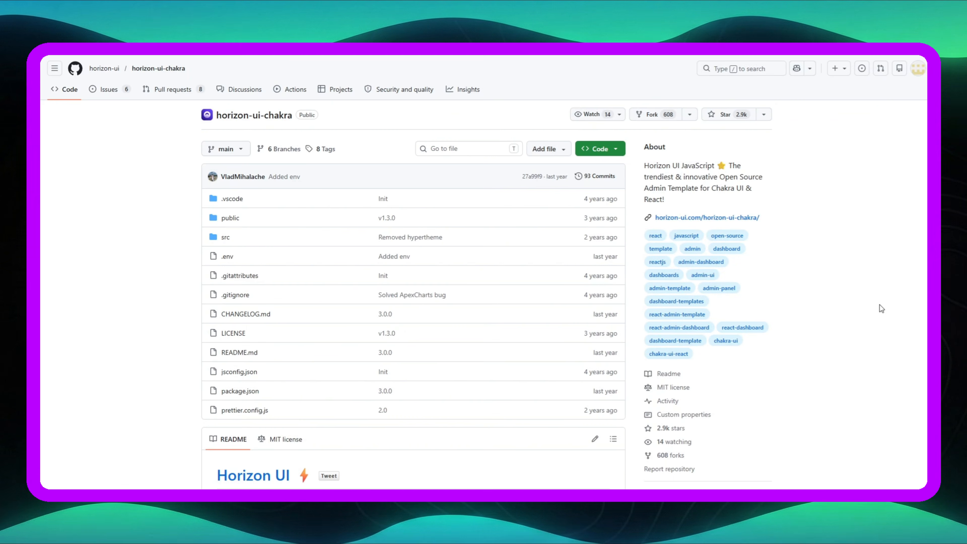
Create a new fork of the horizon-ui/horizon-ui-chakra repository on GitHub and look over the forked repository's page.
scroll(882, 308, "down", 10)
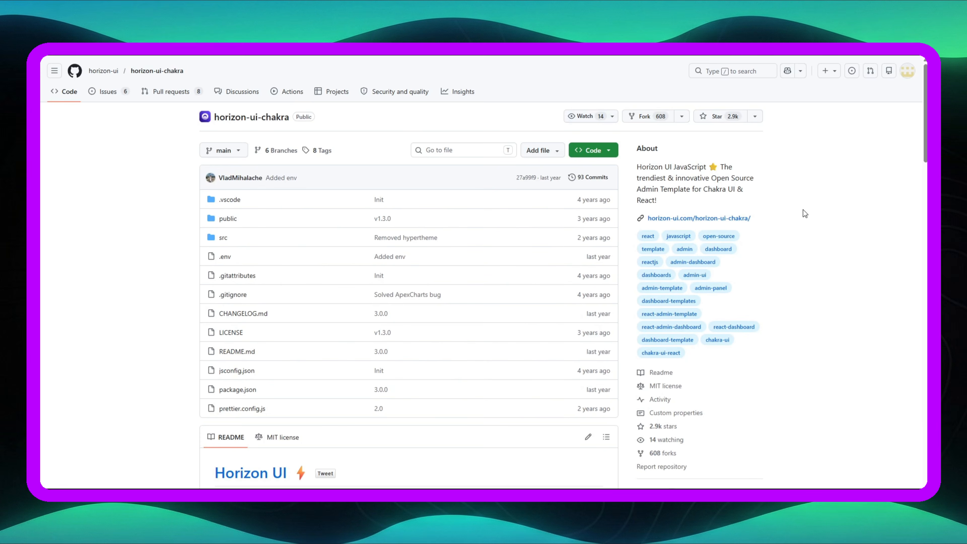
left_click(683, 117)
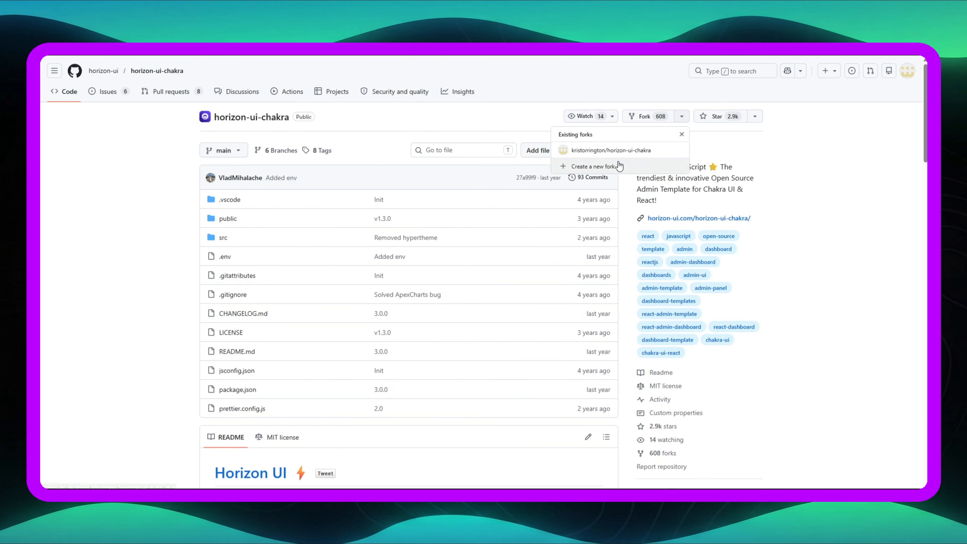
left_click(628, 171)
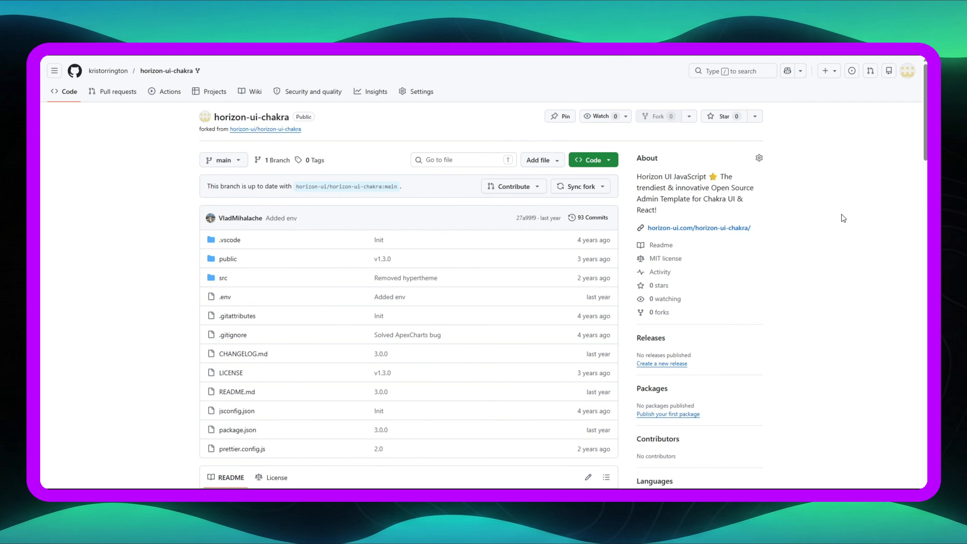
scroll(844, 219, "down", 8)
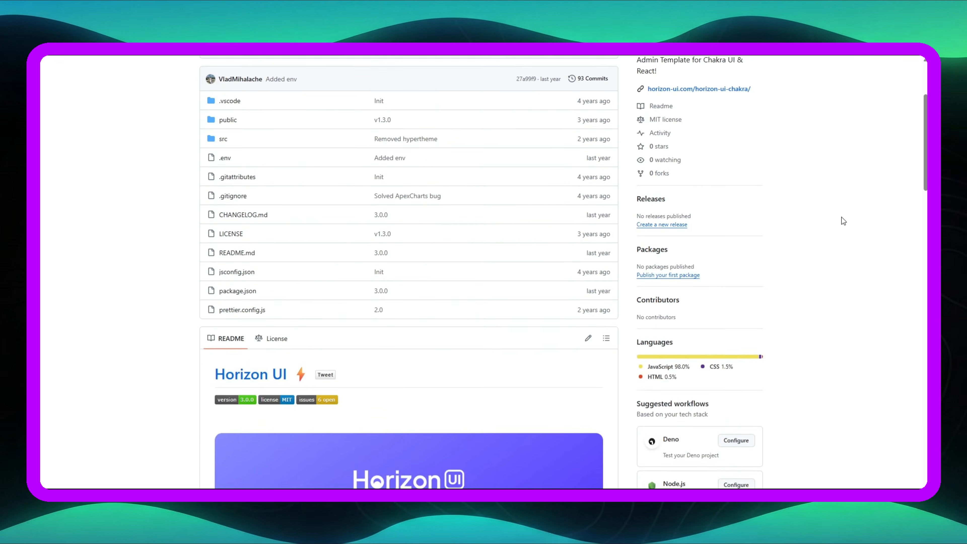
scroll(844, 221, "down", 3)
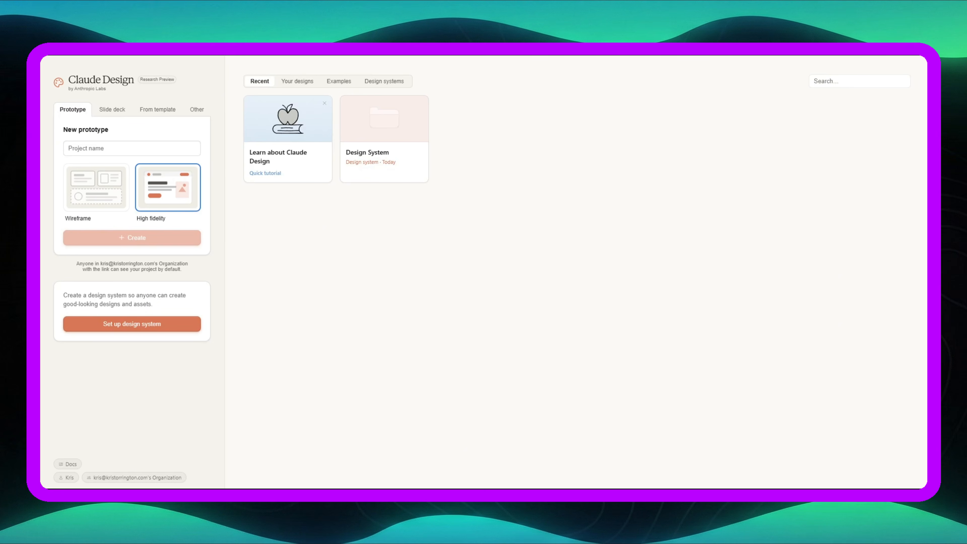
In Claude Design, start a design system setup named Horizon UI Demo and link the forked horizon-ui-chakra GitHub repository.
left_click(182, 329)
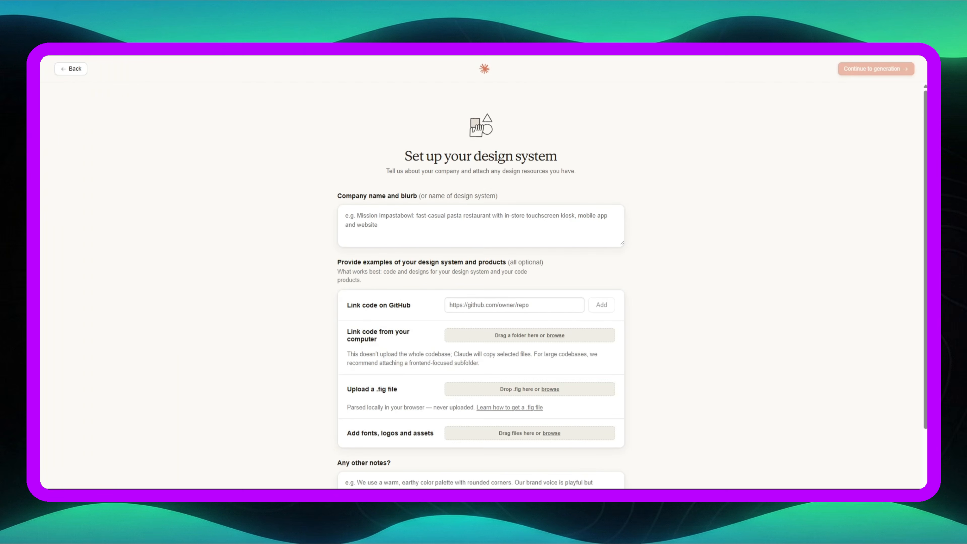
type("Horizon ")
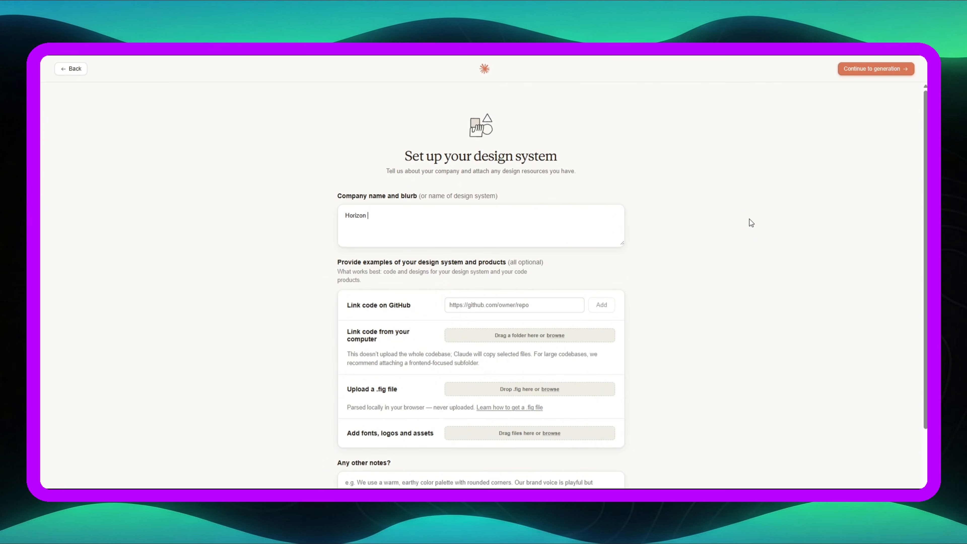
type("UI Demo")
left_click(561, 305)
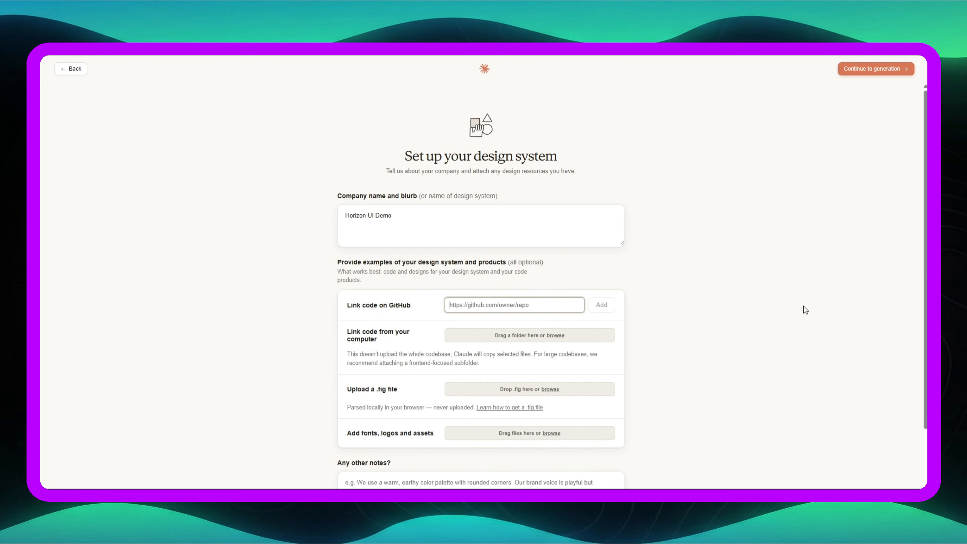
type("https://github.com/kristorrington/horizon-ui-chakra")
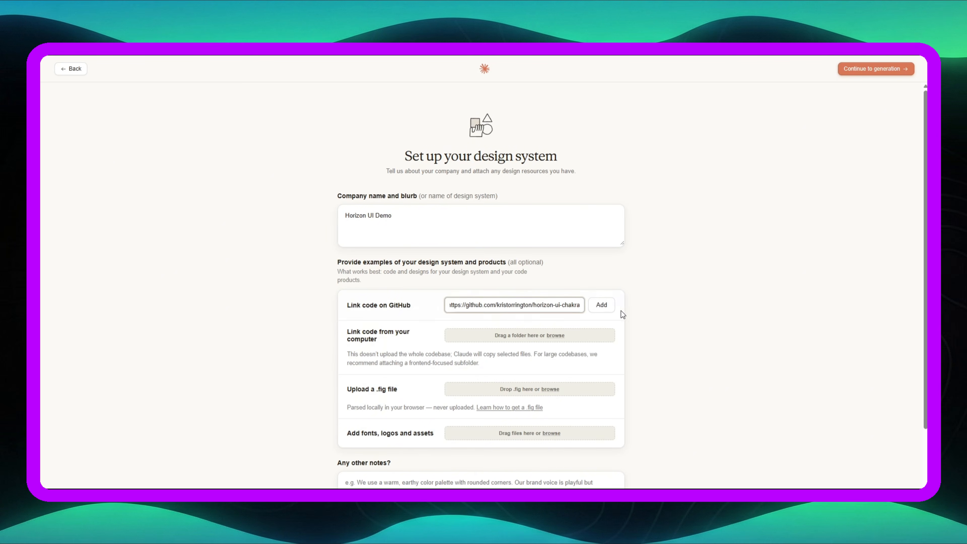
key("Return")
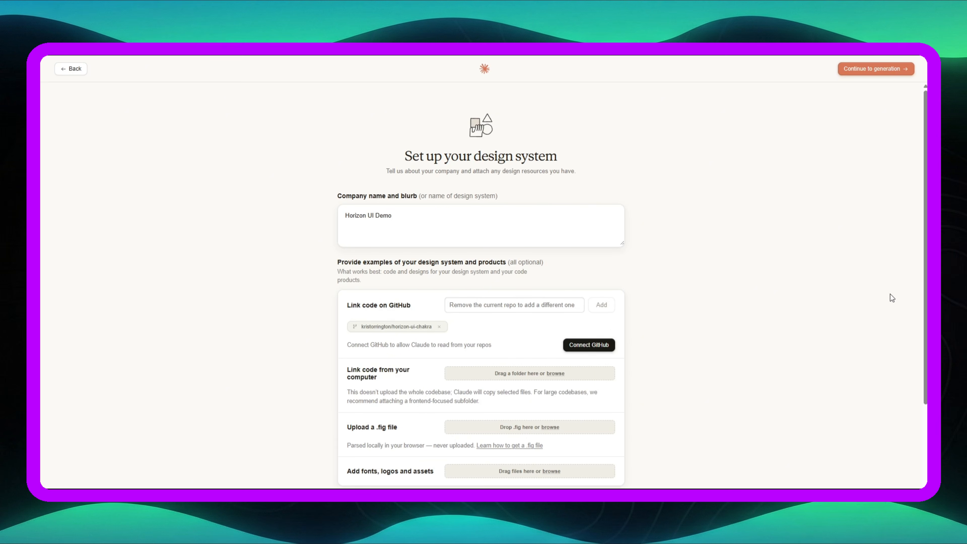
Connect GitHub and install and authorize Claude Design Import with access to only the horizon-ui-chakra repository.
left_click(567, 345)
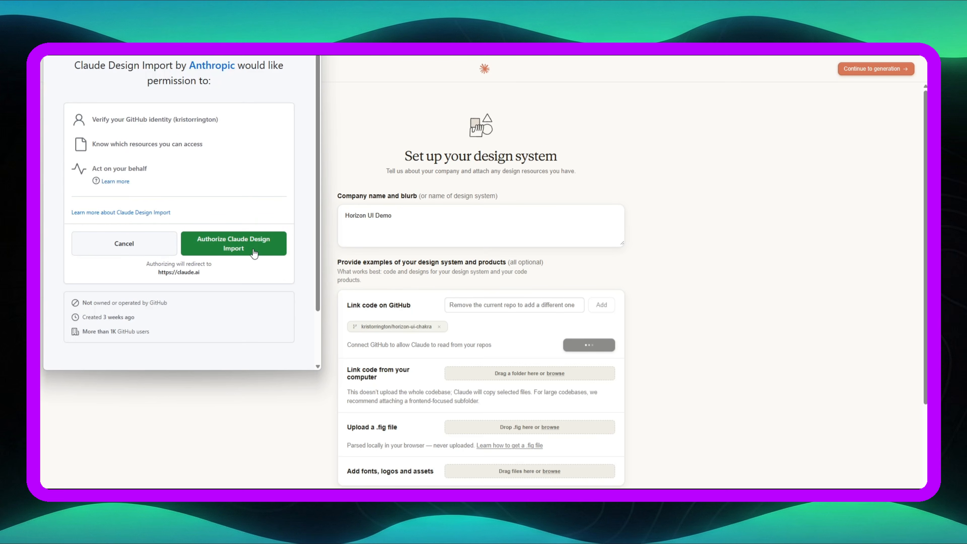
left_click(234, 244)
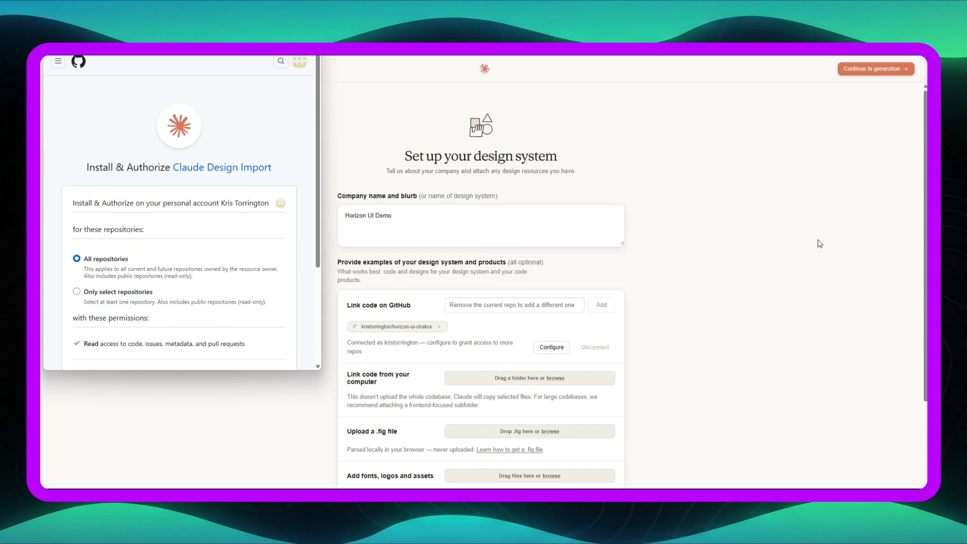
scroll(309, 254, "down", 3)
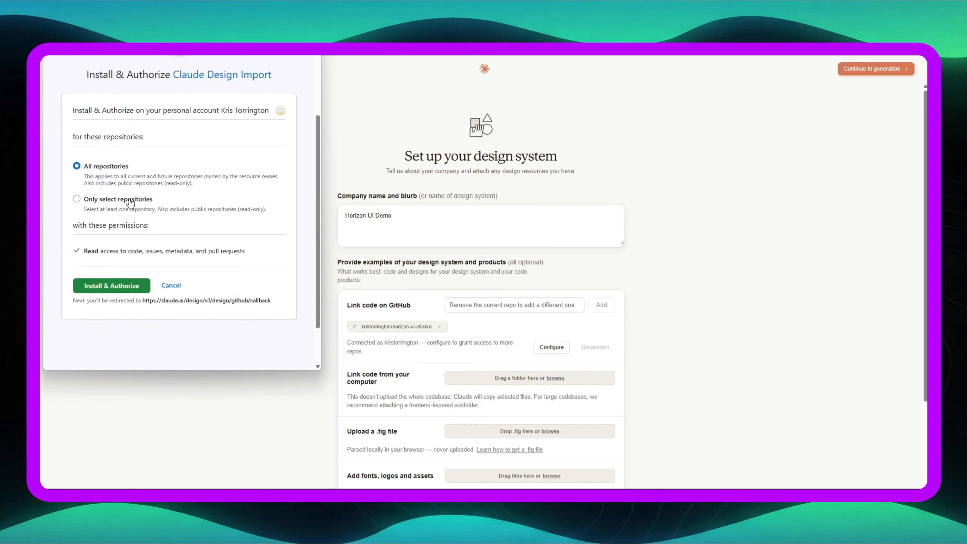
left_click(129, 200)
left_click(137, 226)
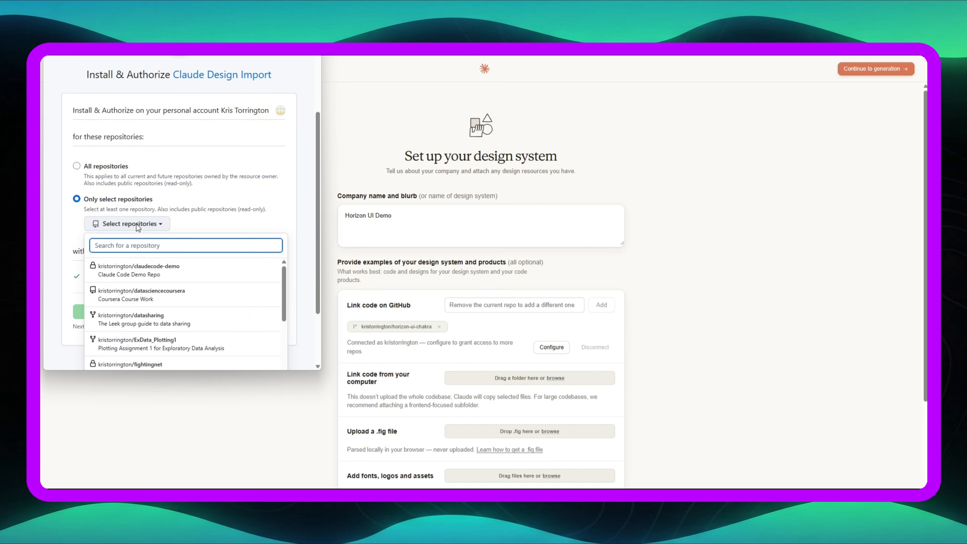
type("horizon")
left_click(211, 269)
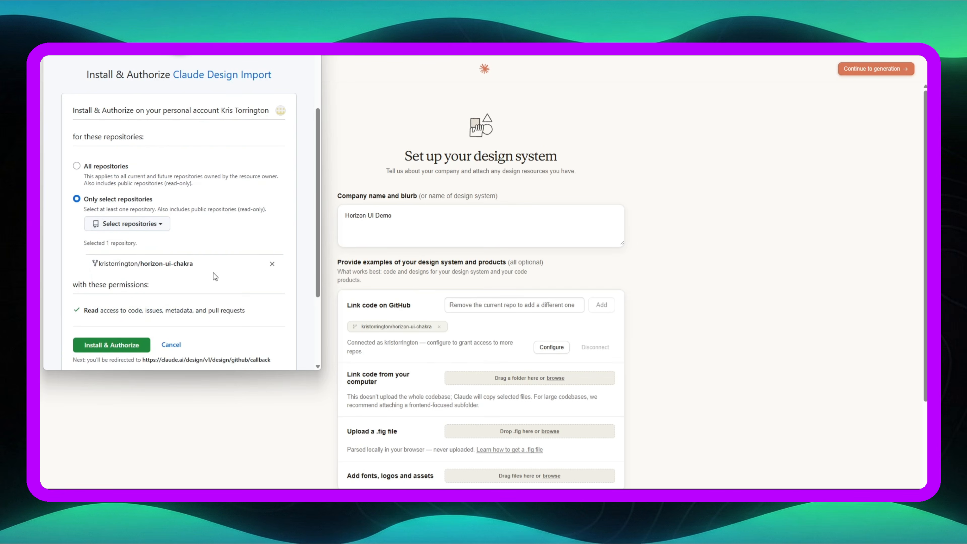
left_click(123, 345)
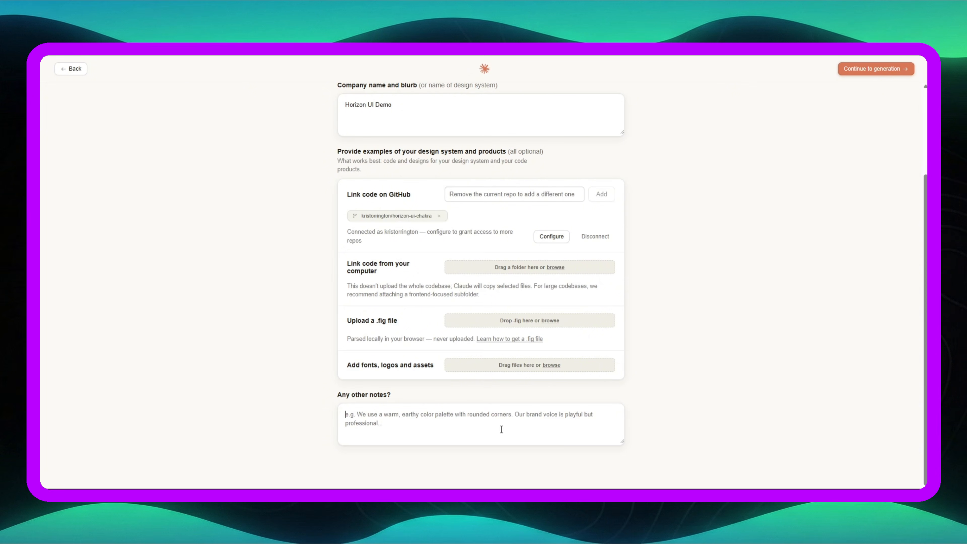
Add notes requiring strict use of the repo's Chakra UI color palette, typography and spacing and a professional, techy, clean brand, and generate the design system.
left_click(508, 435)
type("Strictly adhere to the Chakra UI color palette, typography, and spacing found in this repo. The brand should feel professional, techy, and clean.")
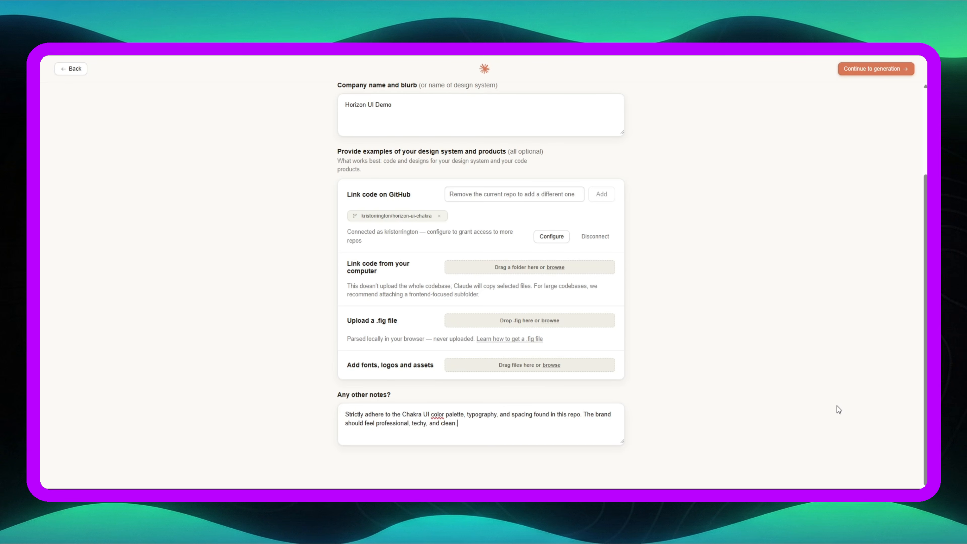
left_click(867, 72)
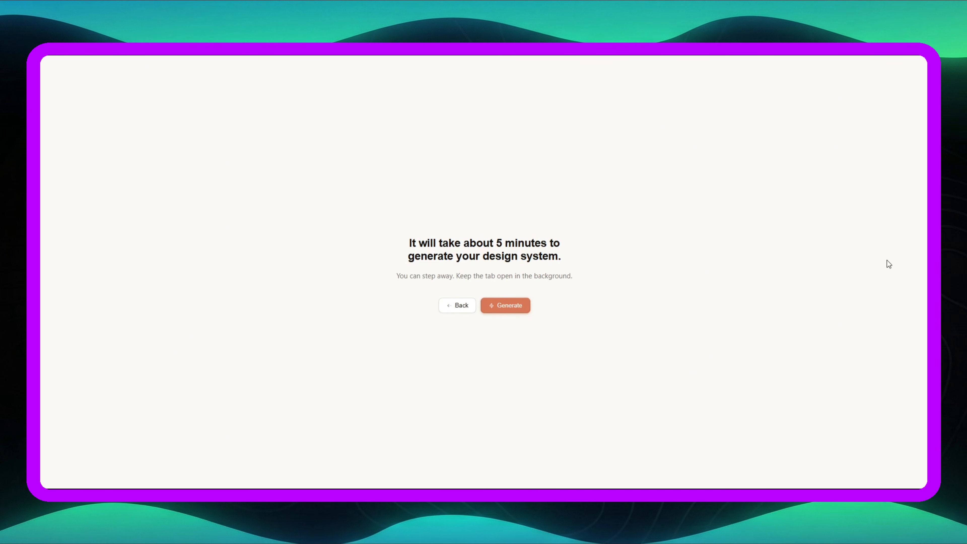
left_click(517, 307)
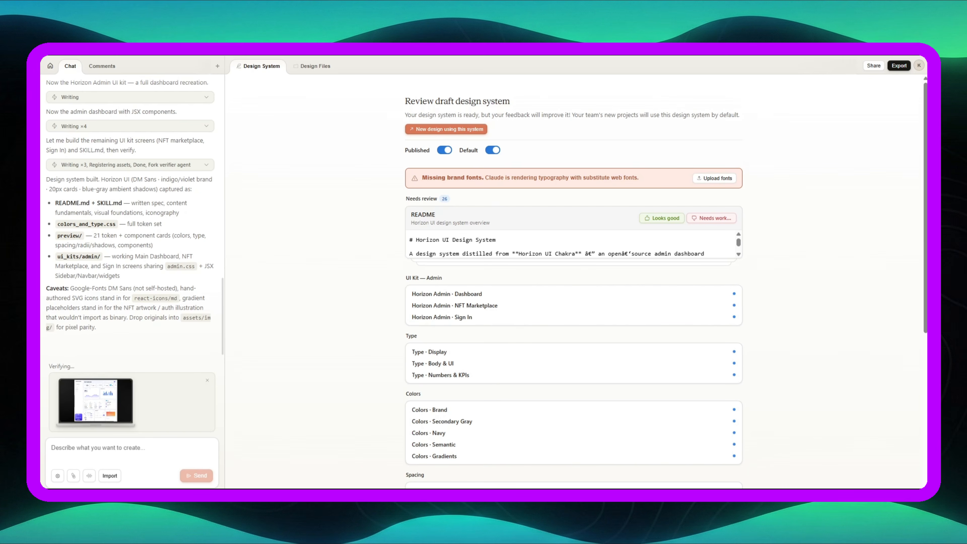
Approve every card awaiting review in the draft Horizon UI design system, from the README through the Horizon Admin screens.
left_click(663, 218)
left_click(662, 218)
left_click(662, 217)
left_click(671, 219)
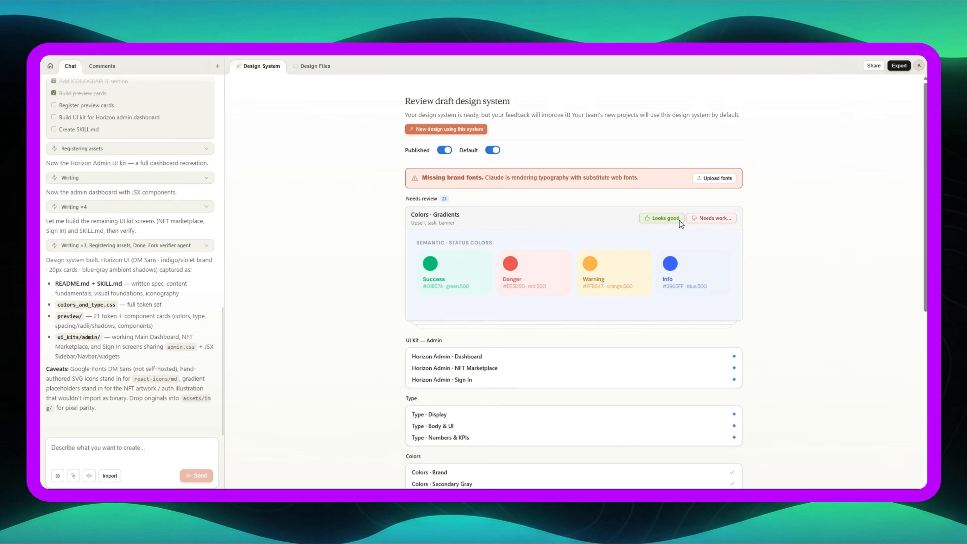
left_click(679, 219)
left_click(679, 220)
left_click(679, 219)
left_click(679, 219)
left_click(679, 218)
left_click(679, 218)
left_click(679, 218)
left_click(680, 219)
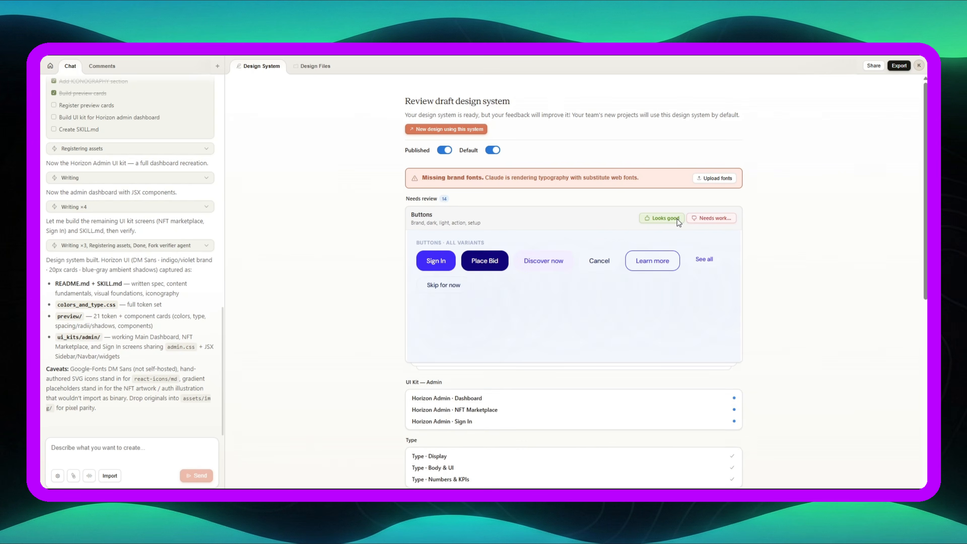
left_click(677, 219)
left_click(677, 218)
left_click(677, 218)
left_click(677, 218)
left_click(677, 219)
left_click(677, 219)
left_click(677, 218)
left_click(677, 218)
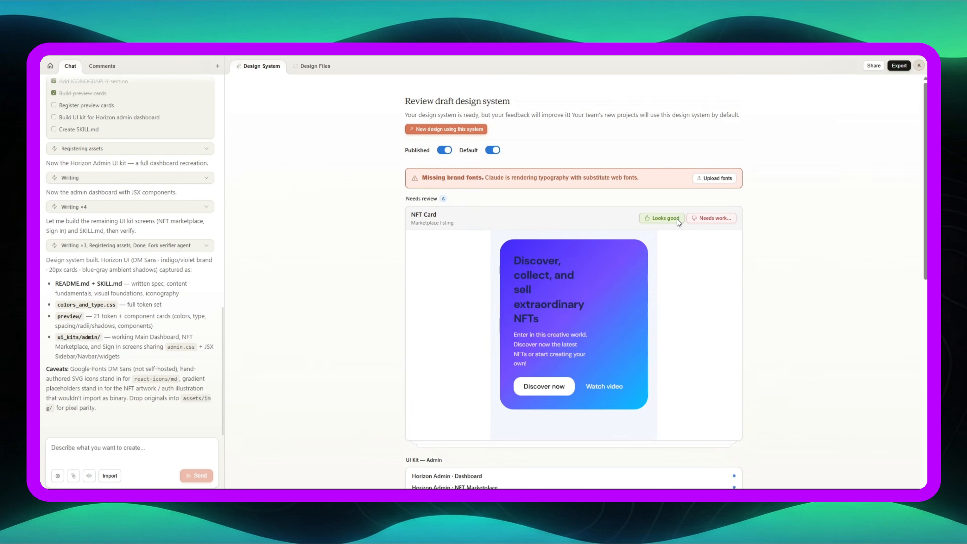
left_click(677, 219)
left_click(677, 218)
left_click(677, 218)
left_click(677, 218)
left_click(677, 218)
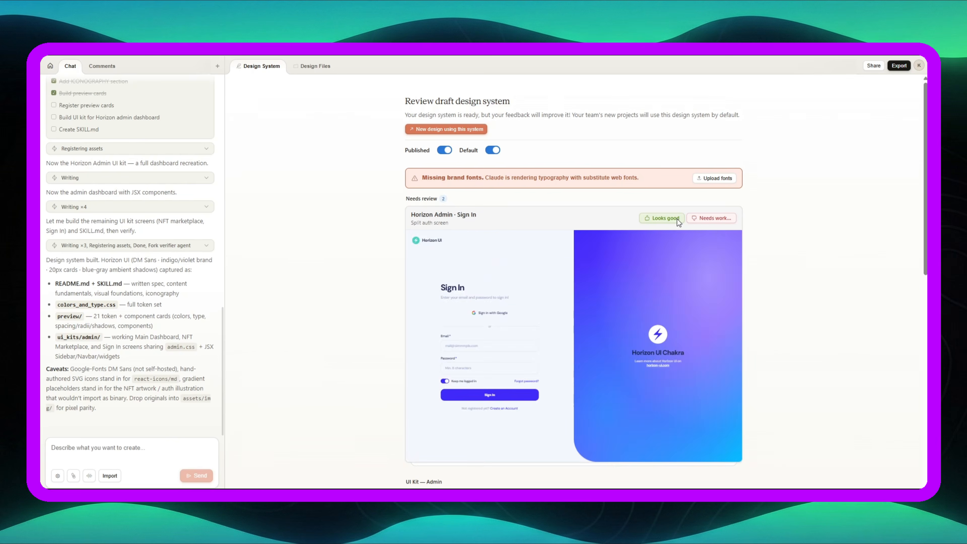
left_click(677, 218)
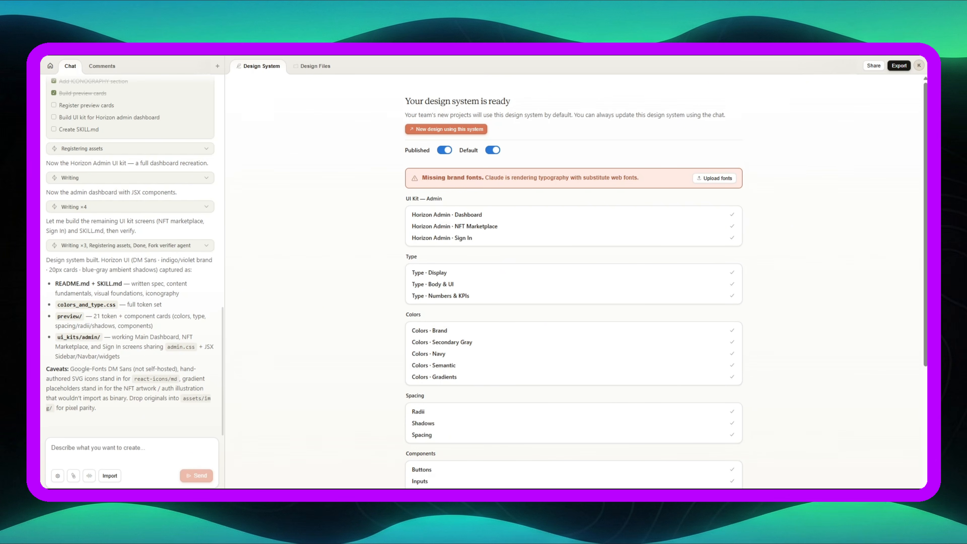
Create a new high-fidelity prototype named AI Agent Command Center that uses the Horizon UI Design System.
left_click(447, 129)
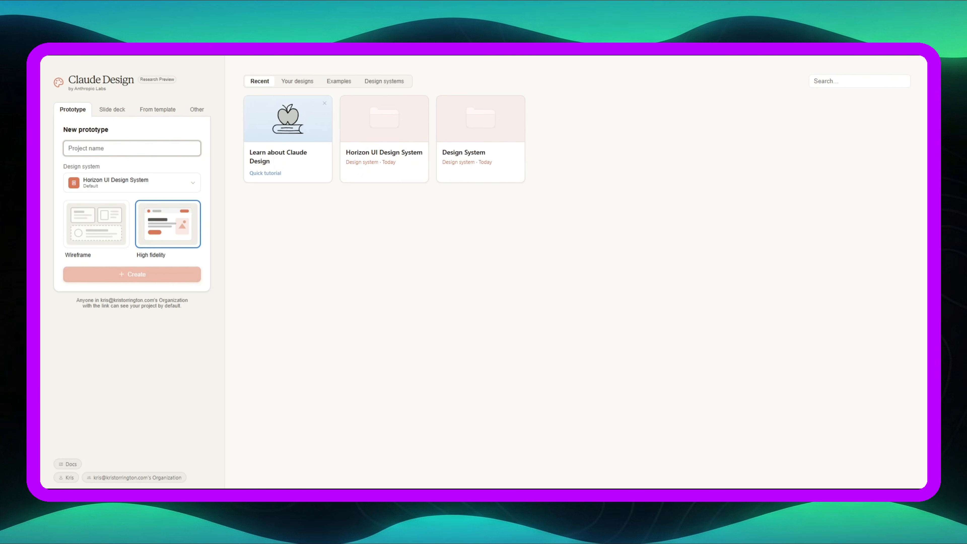
left_click(140, 152)
type("AI")
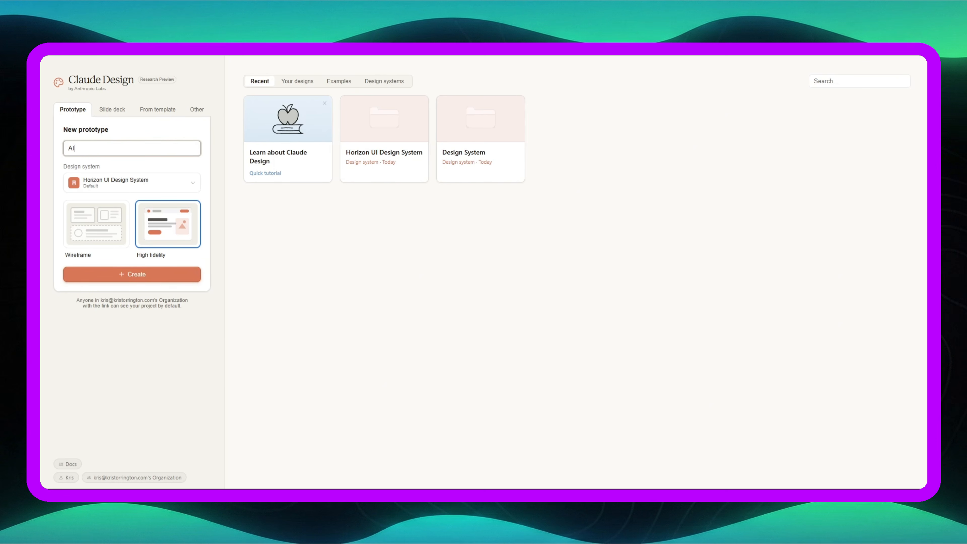
type(" Agent Command Center")
left_click(191, 185)
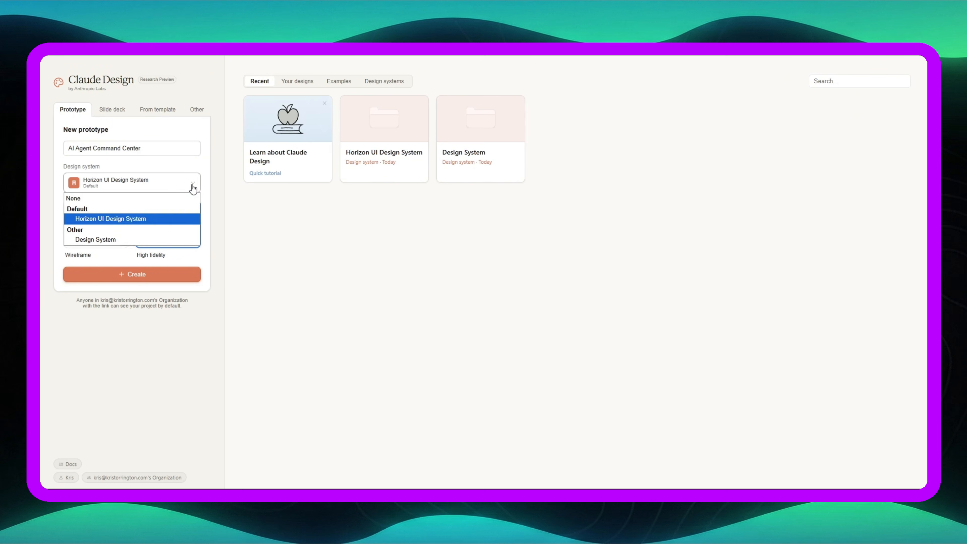
left_click(167, 220)
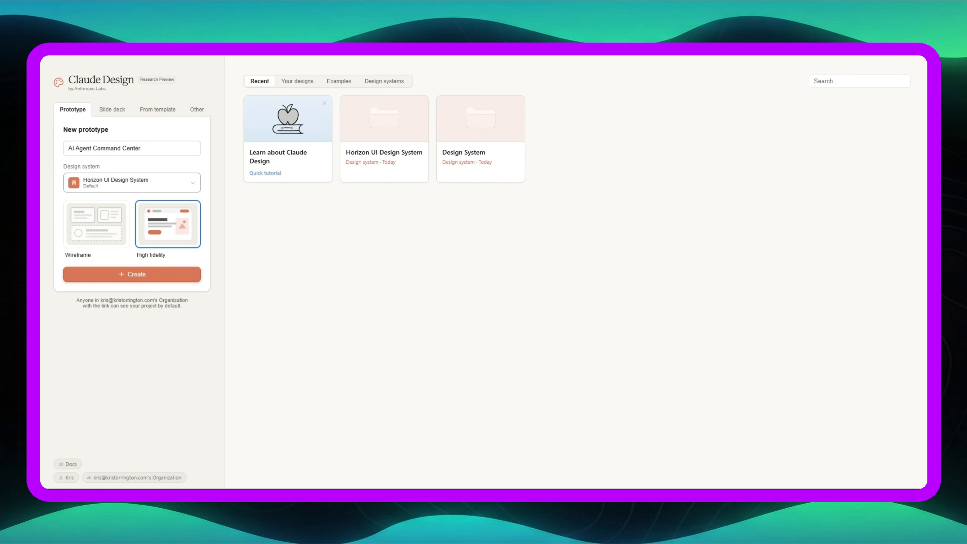
left_click(168, 277)
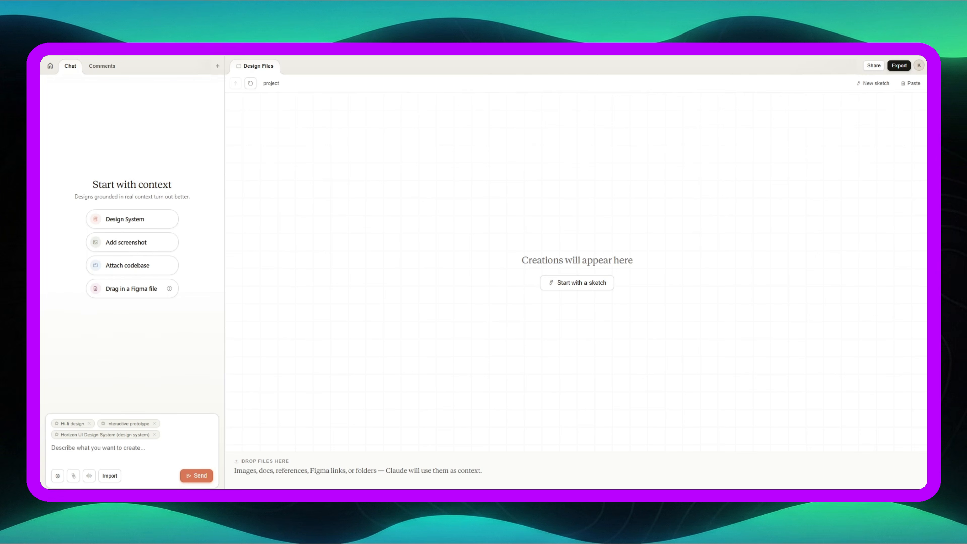
Request an AI Agent Command Center with a left sidebar, Agents, Tasks, Tokens and Speed stat cards, and a table of bots' name, task, progress and status.
left_click(152, 455)
type("Build an AI Agent Command Center using our Horizon UI design system. I need a left sidebar, four stat cards for Agents, Tasks, Tokens, and Speed, and a main data table tracking each bot's name, task, progress, and a colored status badge.")
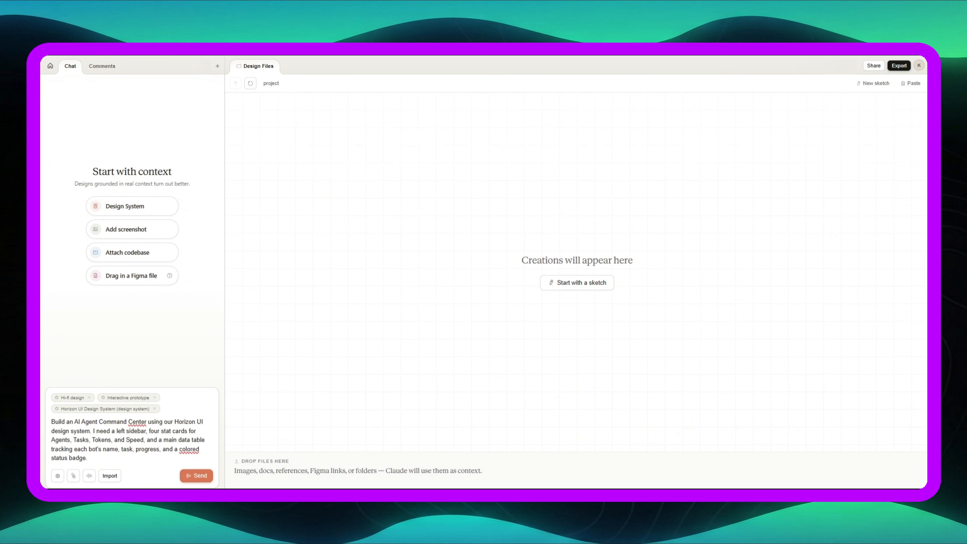
left_click(201, 478)
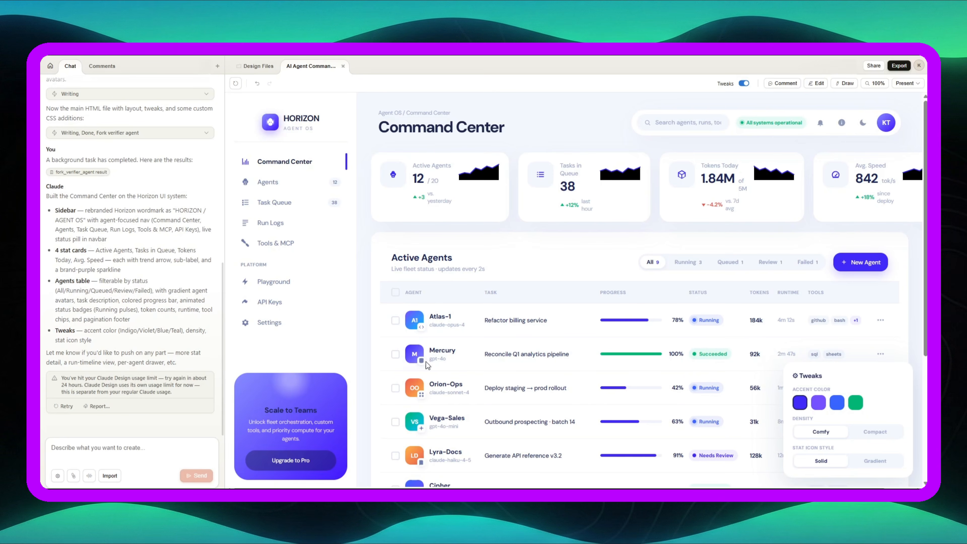
scroll(713, 335, "down", 3)
scroll(883, 353, "down", 5)
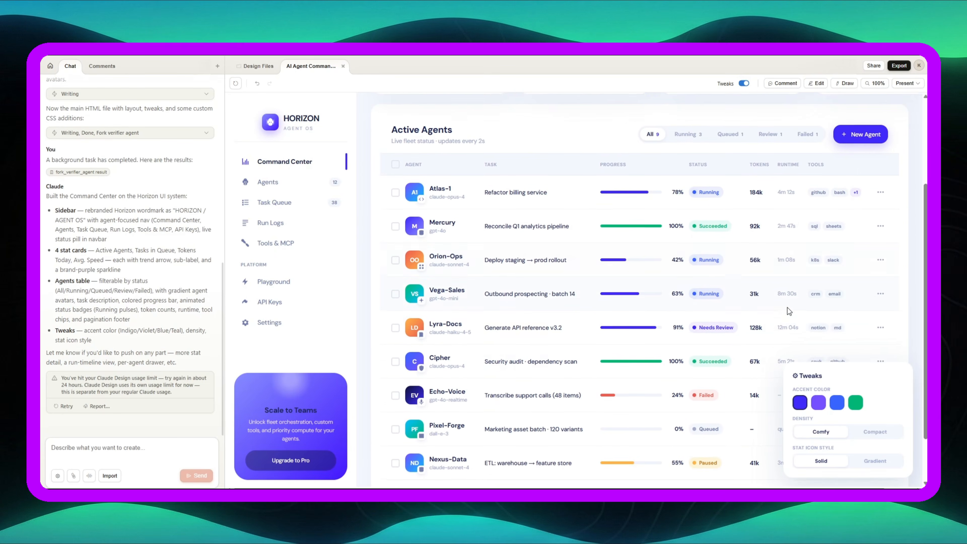
Try the violet and blue accent colors on the Command Center prototype and set the accent color to green.
scroll(774, 312, "up", 5)
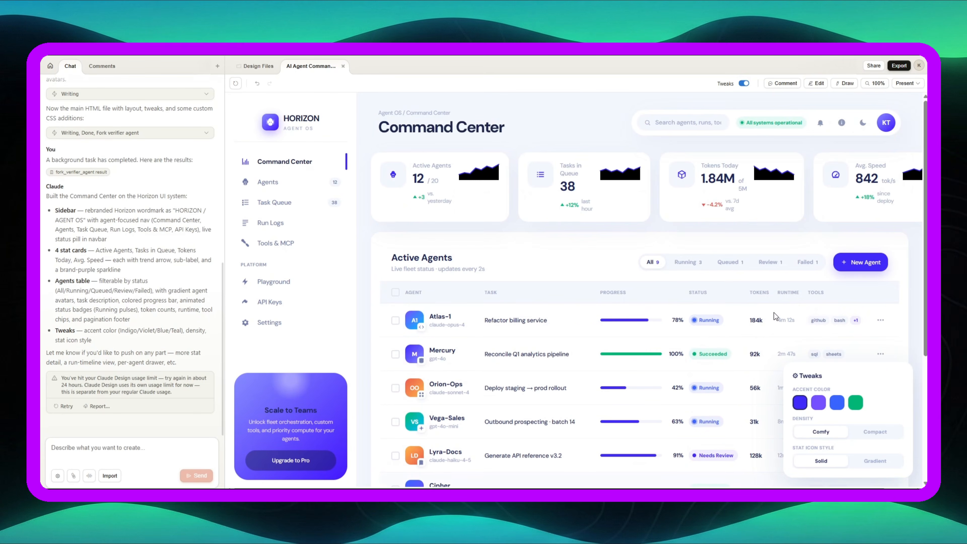
left_click(819, 406)
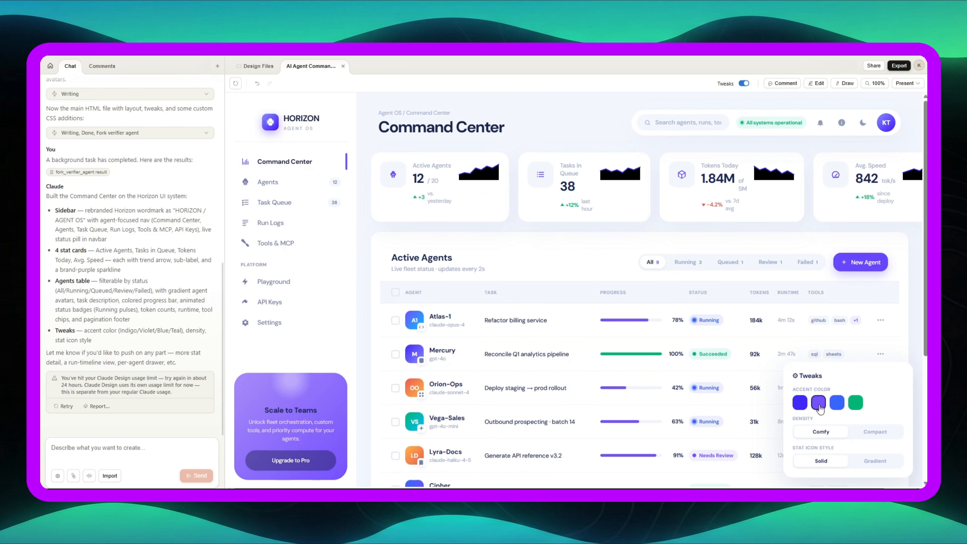
left_click(839, 408)
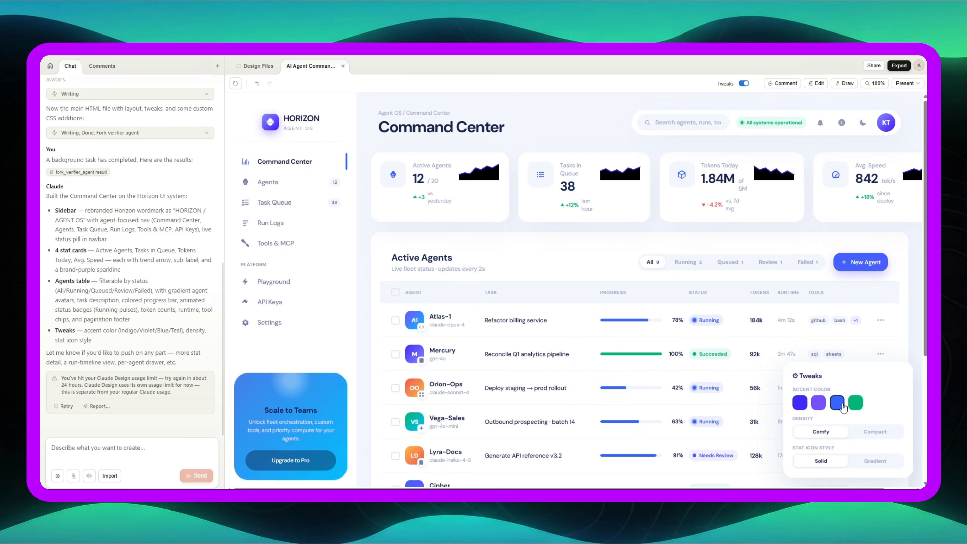
left_click(857, 404)
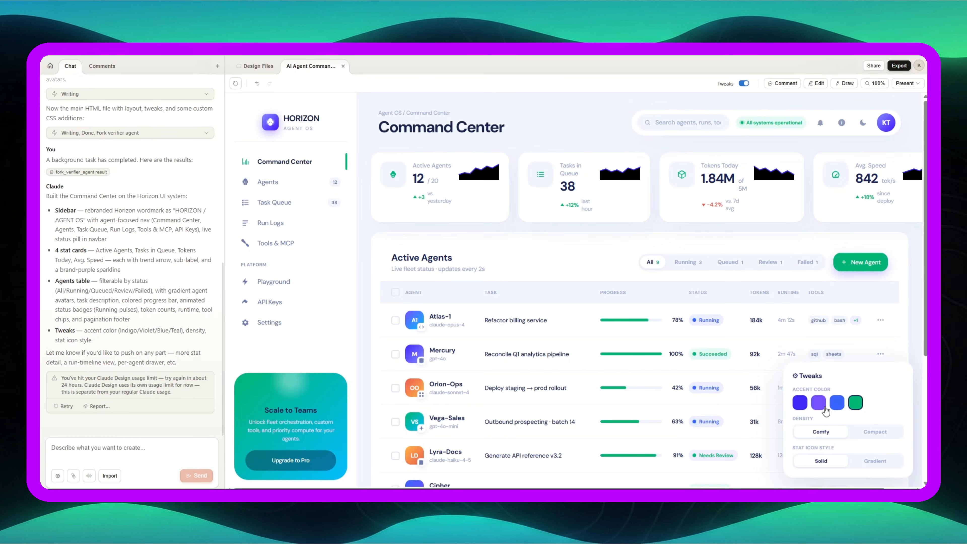
Present the prototype fullscreen and test the Running, Queued, Review, Failed and All filters of the Active Agents table.
left_click(920, 85)
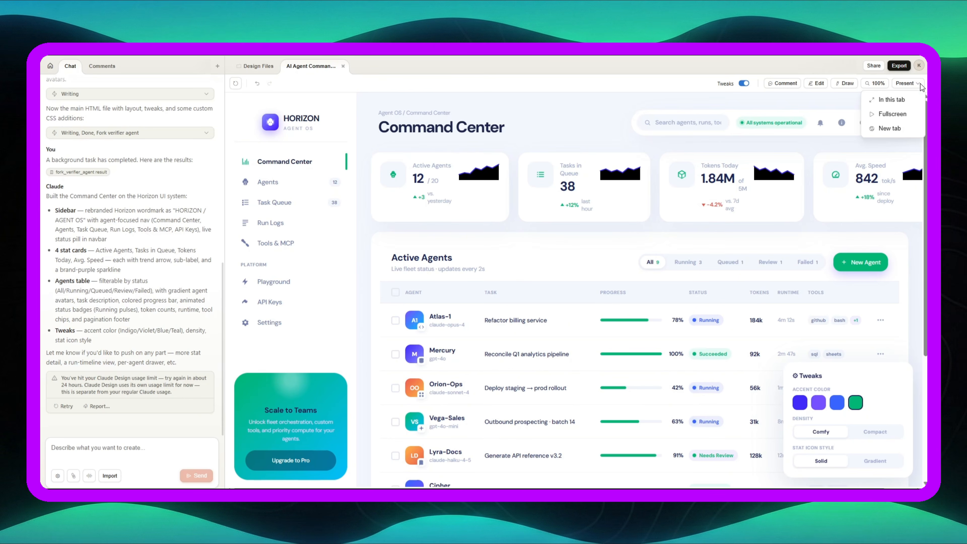
left_click(893, 114)
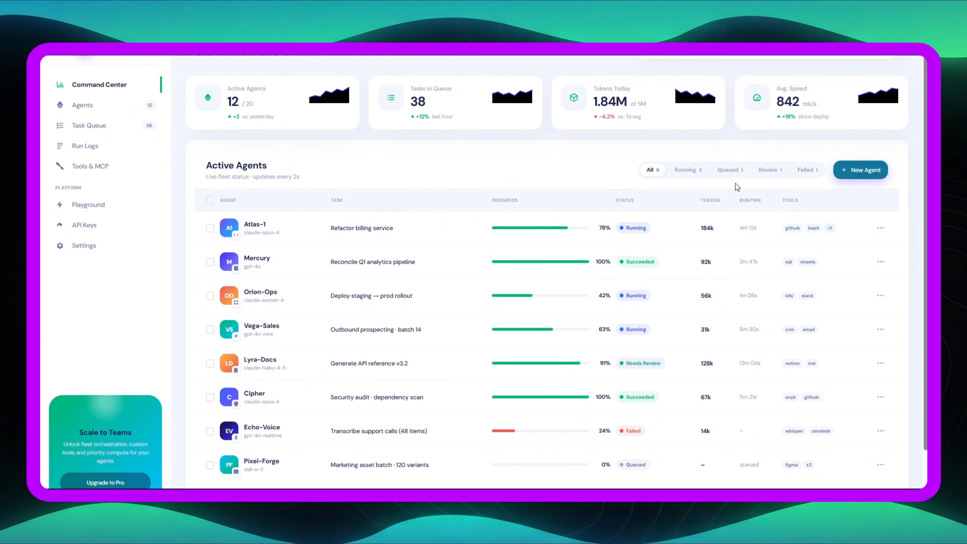
left_click(689, 173)
left_click(729, 176)
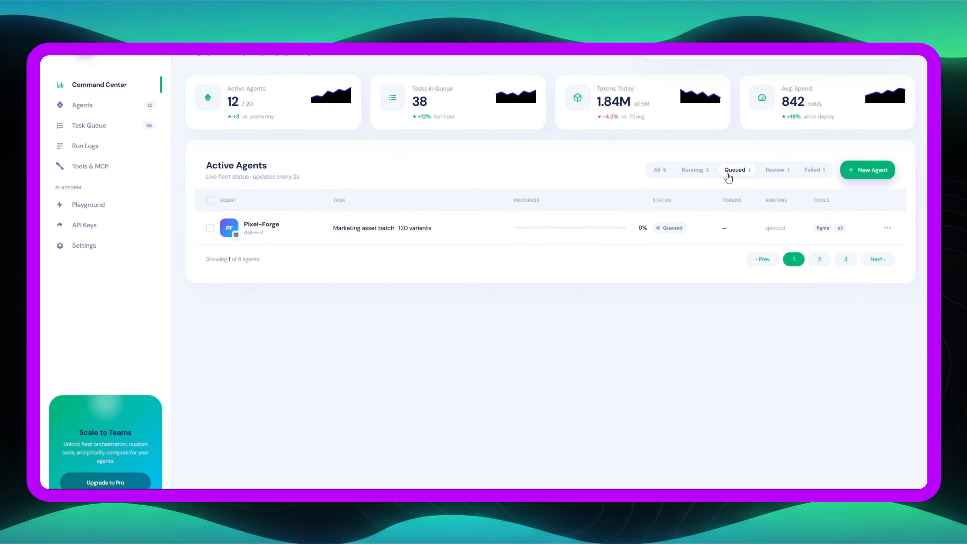
left_click(769, 173)
left_click(810, 175)
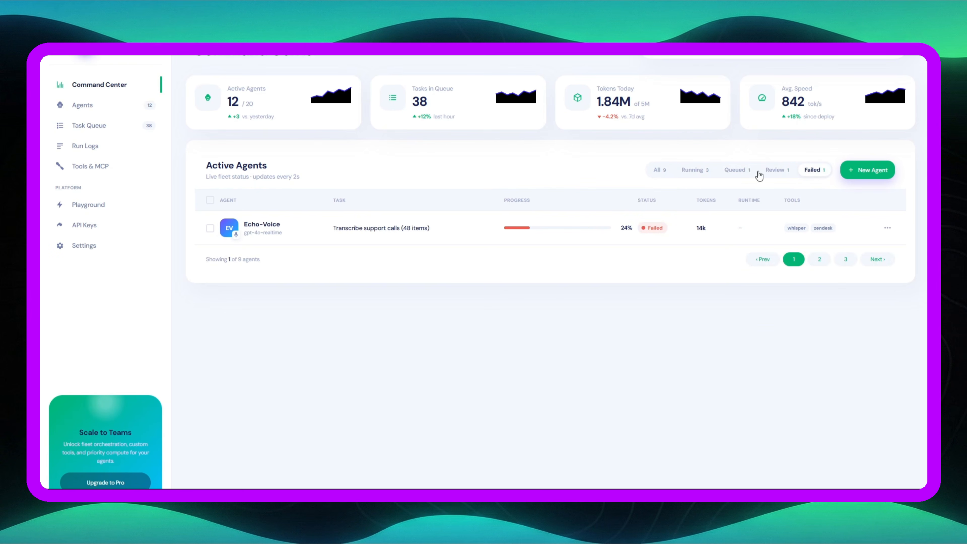
left_click(669, 170)
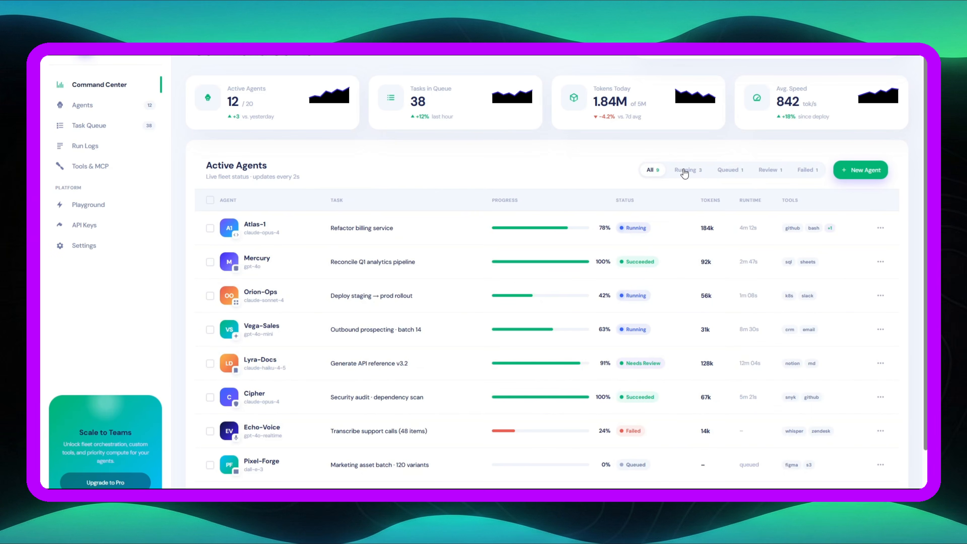
left_click(685, 173)
left_click(728, 173)
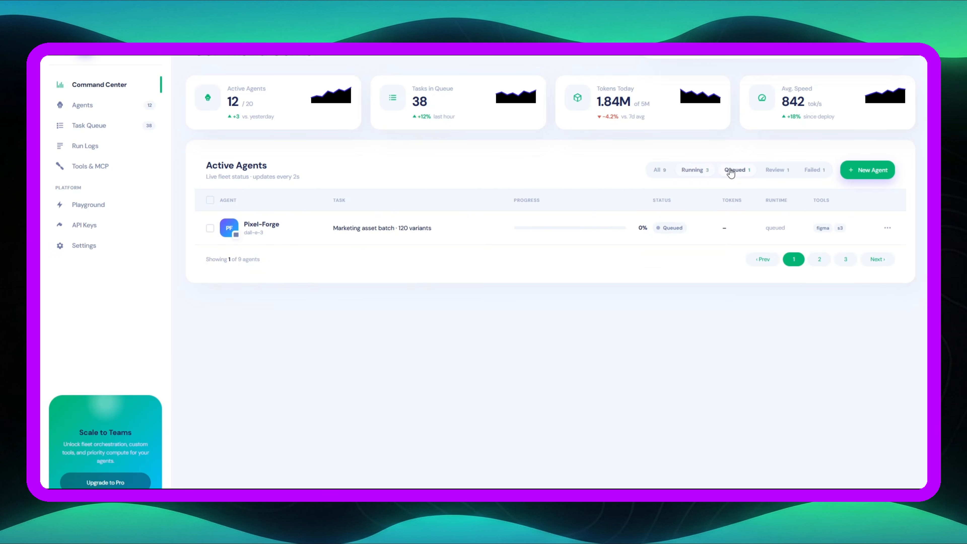
left_click(789, 174)
left_click(817, 172)
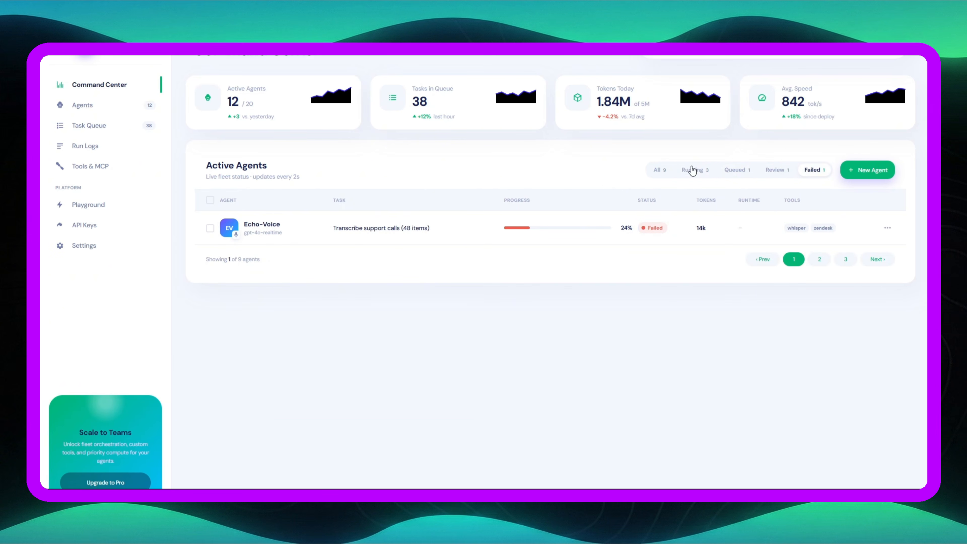
left_click(670, 174)
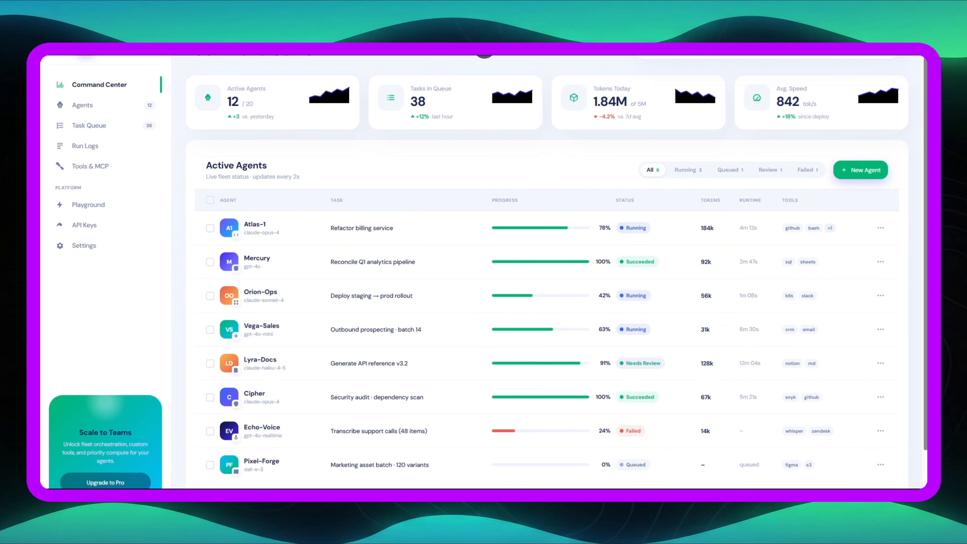
key("Escape")
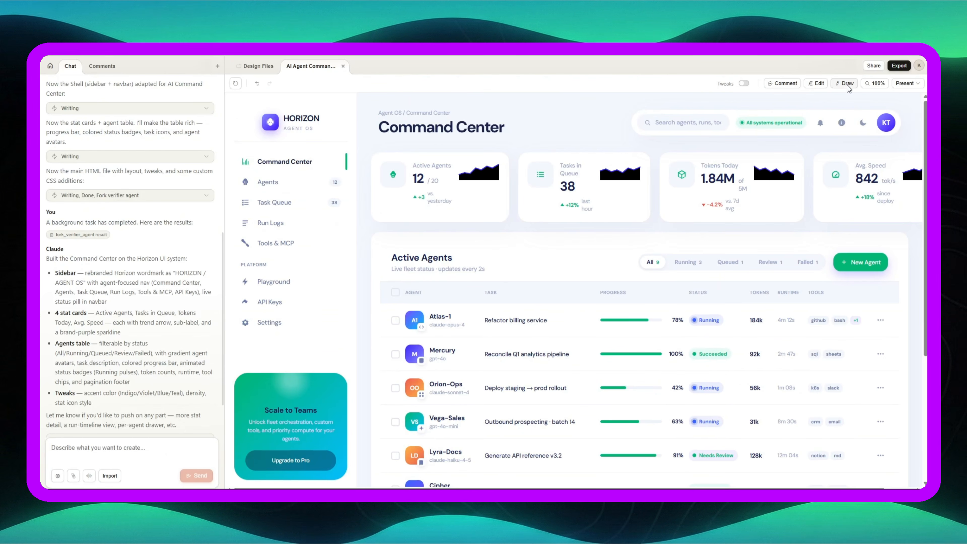
Edit the page directly, trying a #7b9ef0 background and settling on #fefeff, with Playfair Display as the page font.
left_click(818, 84)
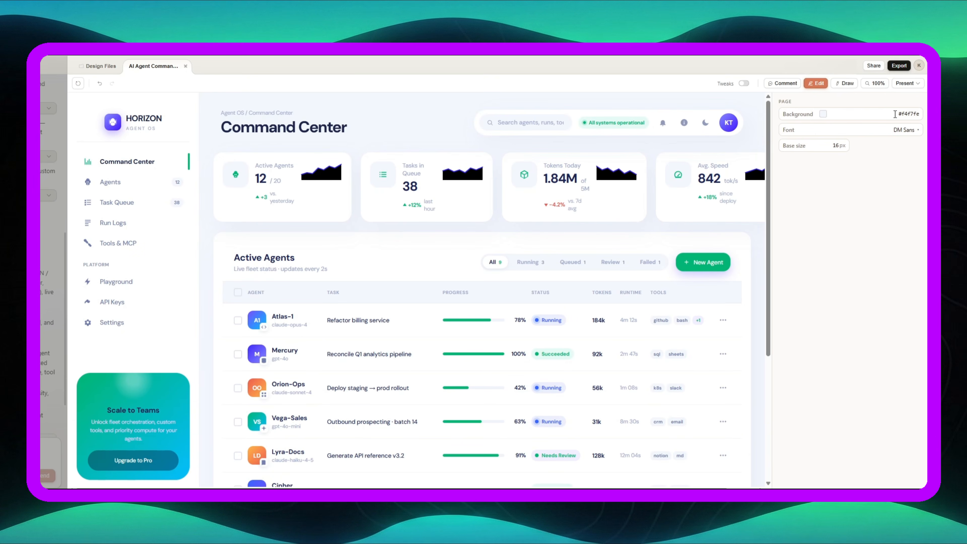
left_click(824, 114)
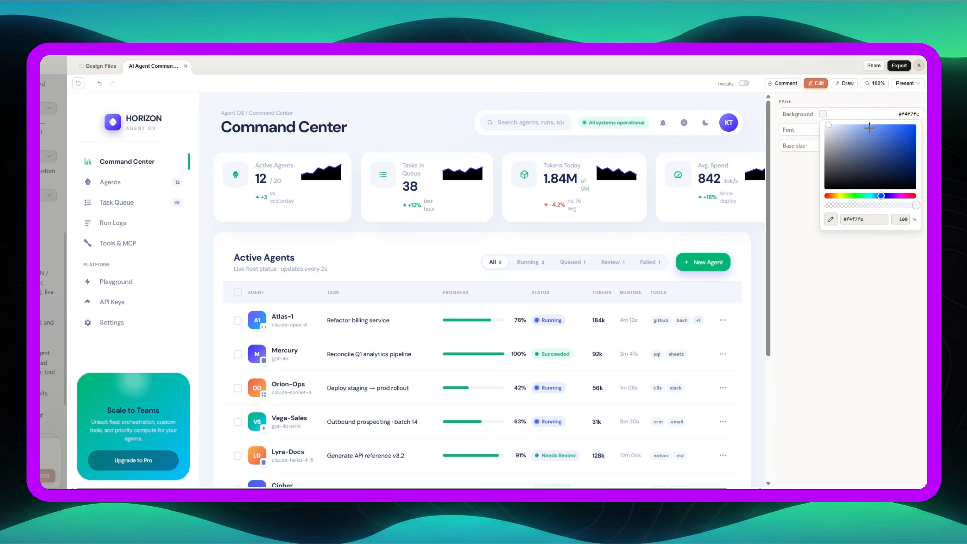
left_click(869, 128)
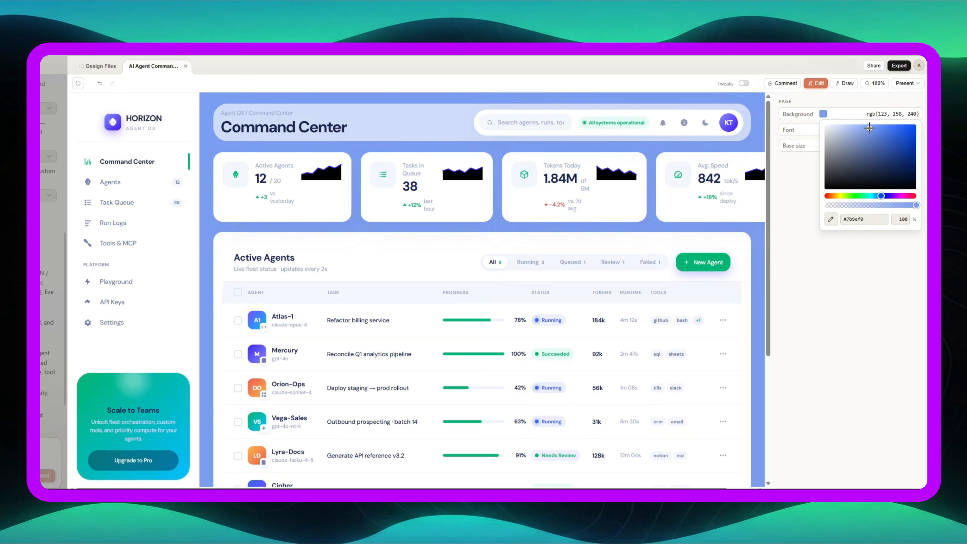
left_click(815, 250)
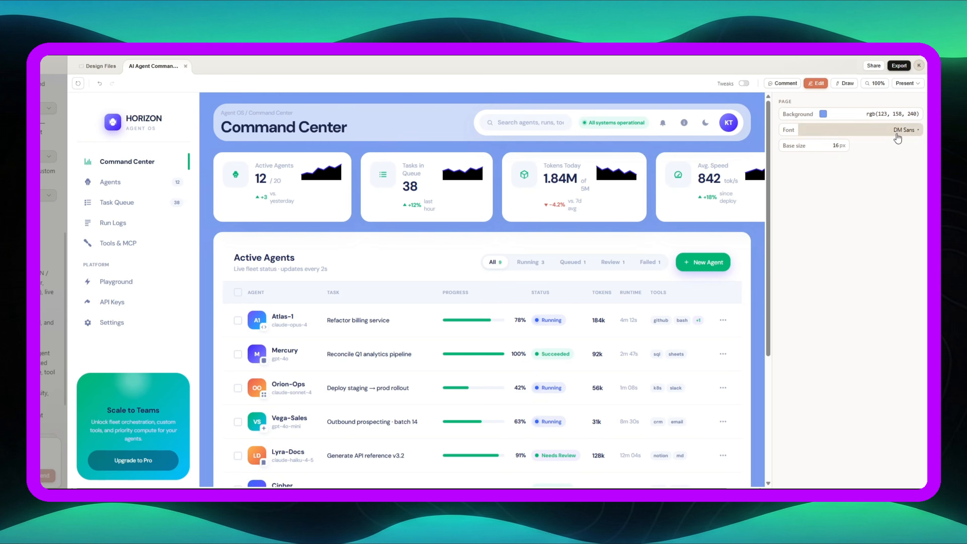
left_click(824, 115)
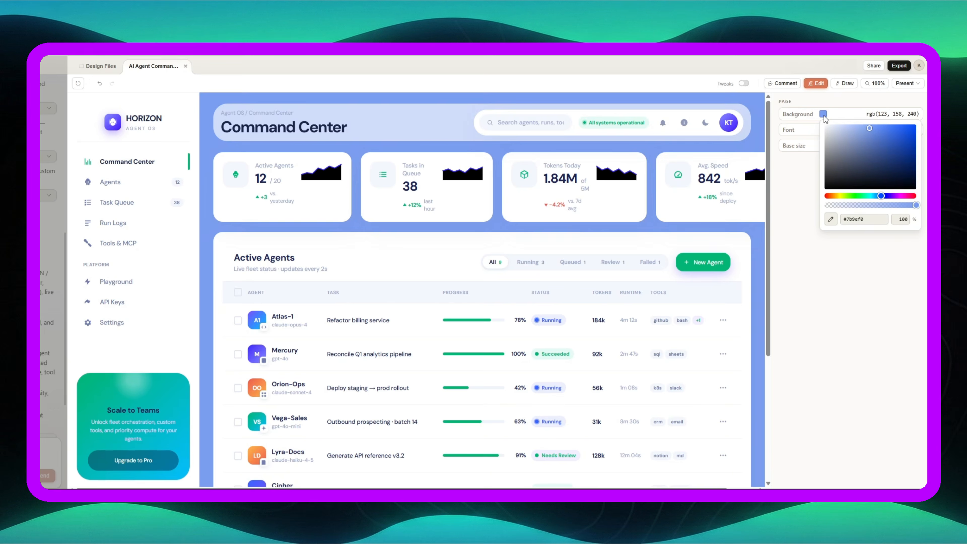
left_click(820, 123)
left_click(819, 83)
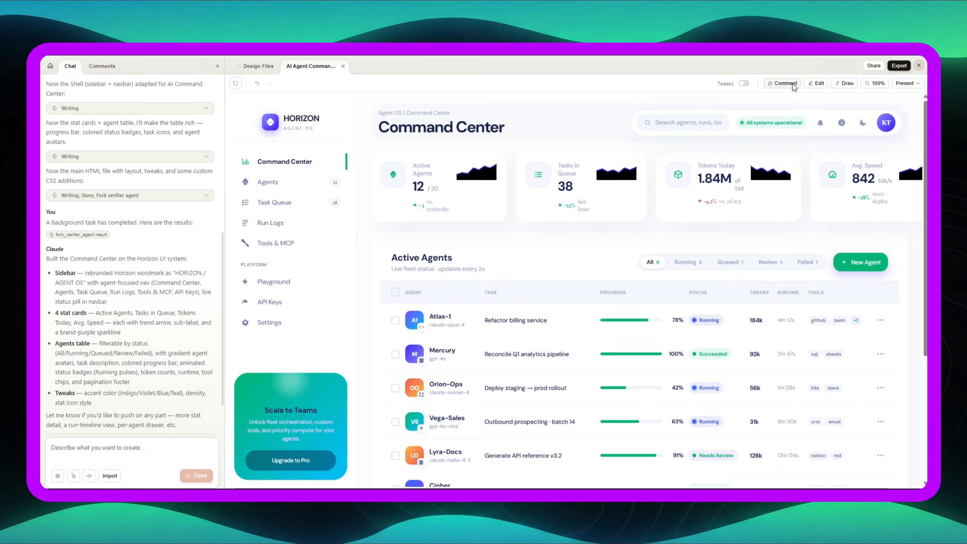
Change the text color of the Command Center heading to bright blue #0a3cf8.
left_click(812, 83)
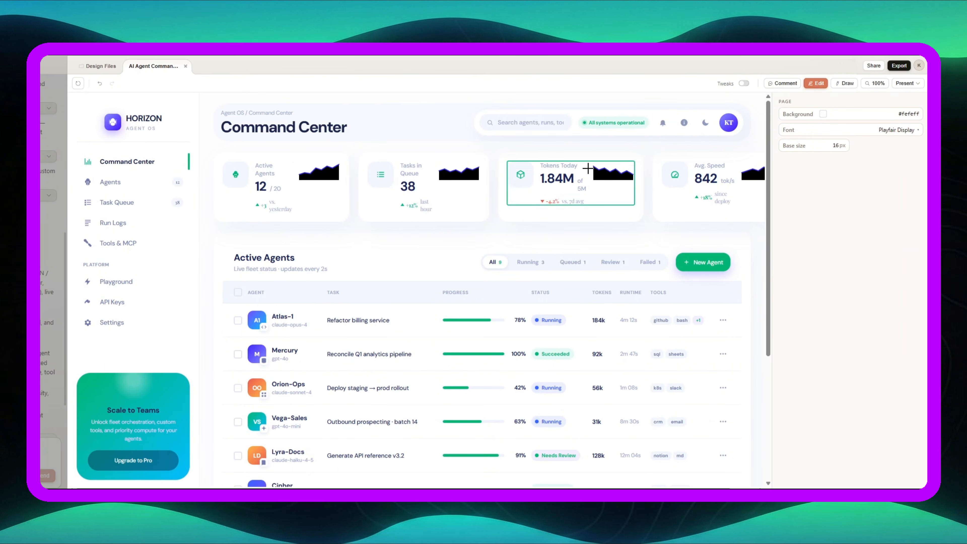
left_click(286, 129)
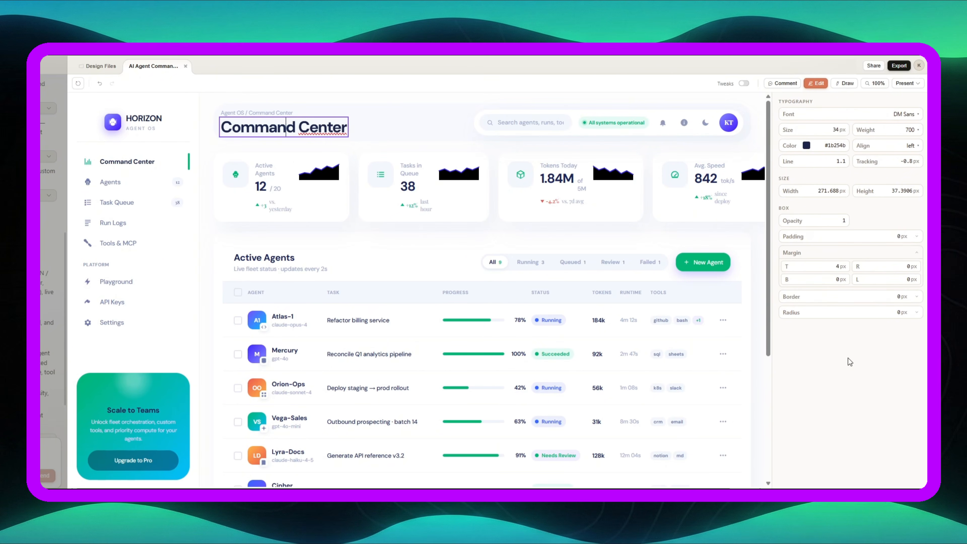
left_click(806, 146)
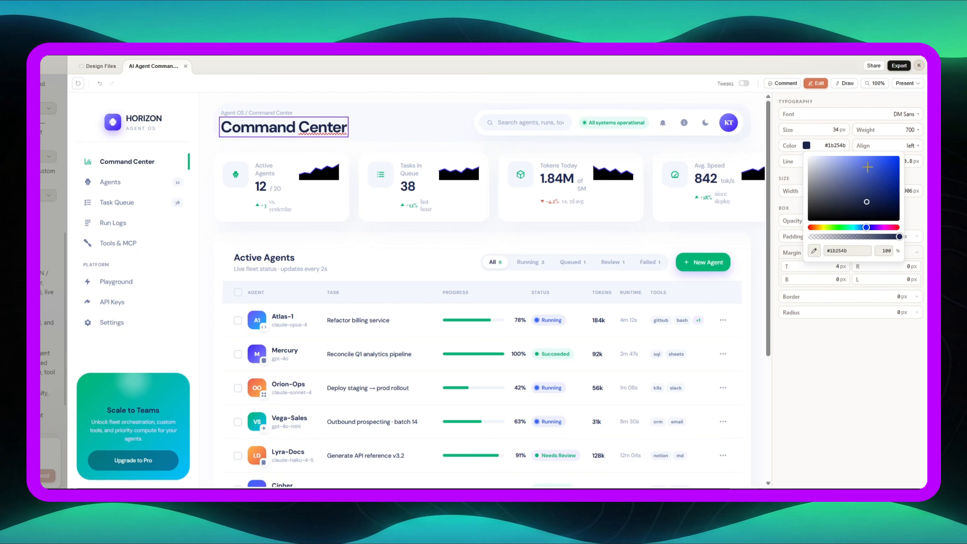
left_click(888, 162)
left_click_drag(888, 162, 896, 158)
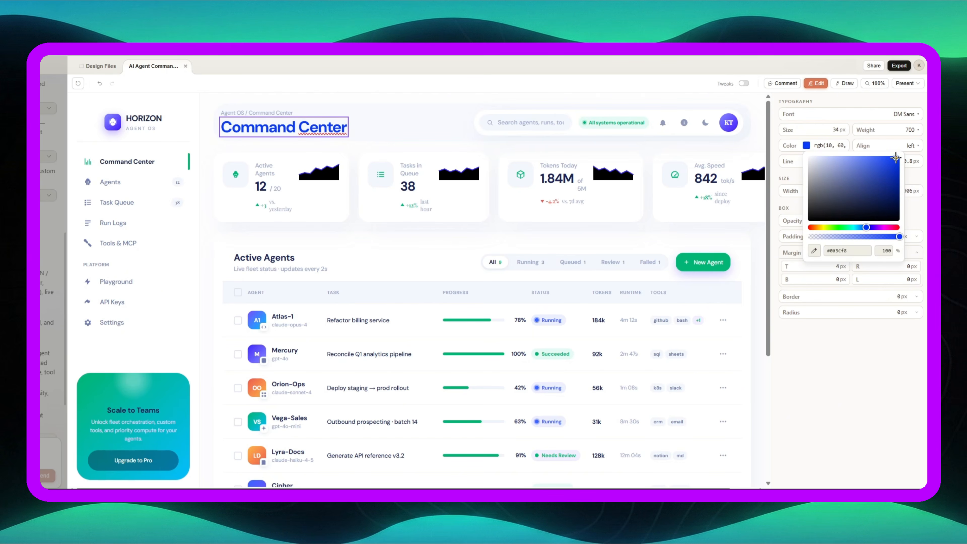
left_click(863, 350)
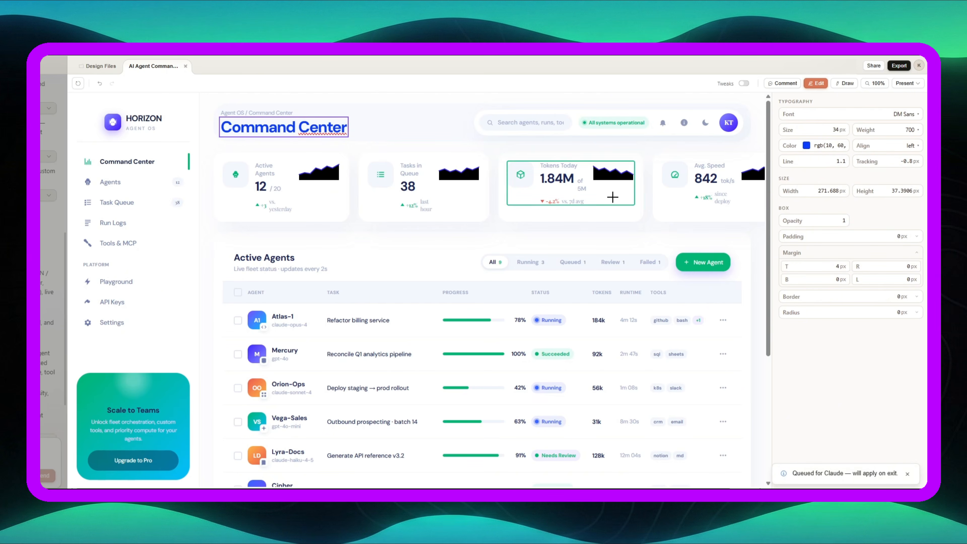
Shorten the header search field's placeholder to "Search..." and leave editing so the direct edits are submitted to Claude.
left_click(408, 186)
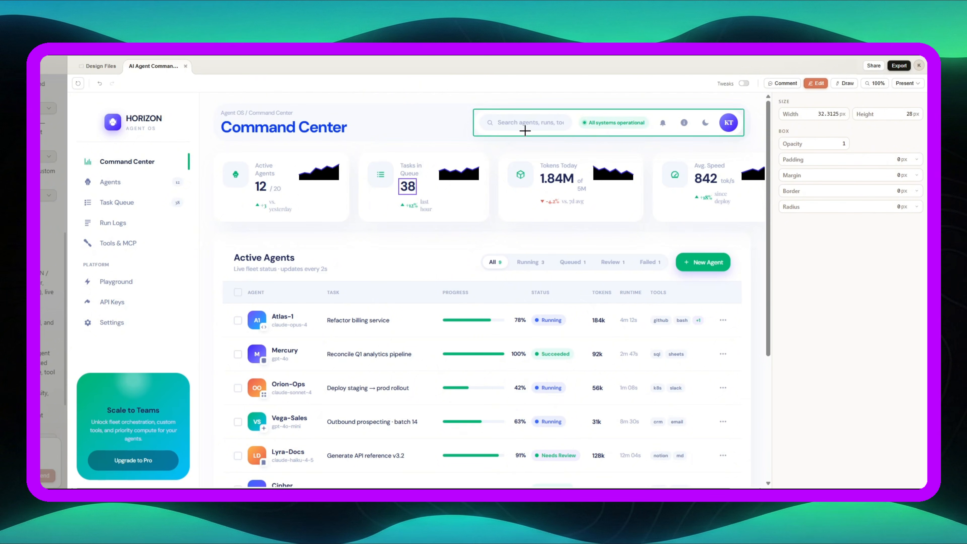
left_click(526, 123)
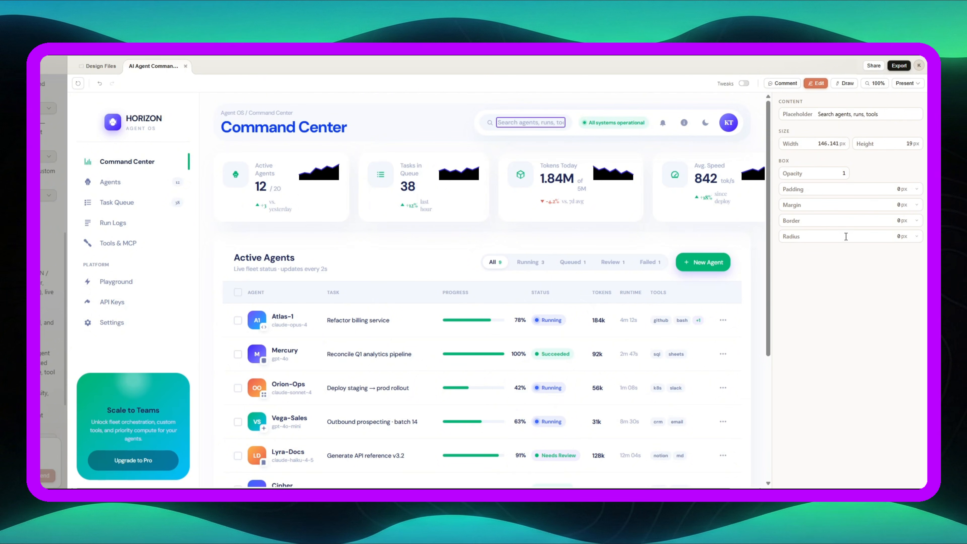
left_click(888, 113)
left_click_drag(888, 113, 833, 118)
type("...")
left_click(448, 129)
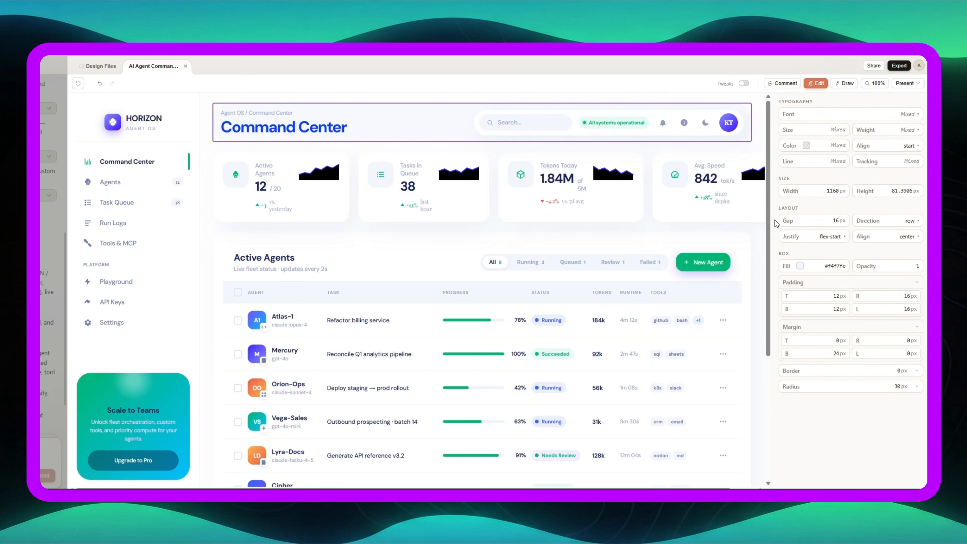
left_click(816, 83)
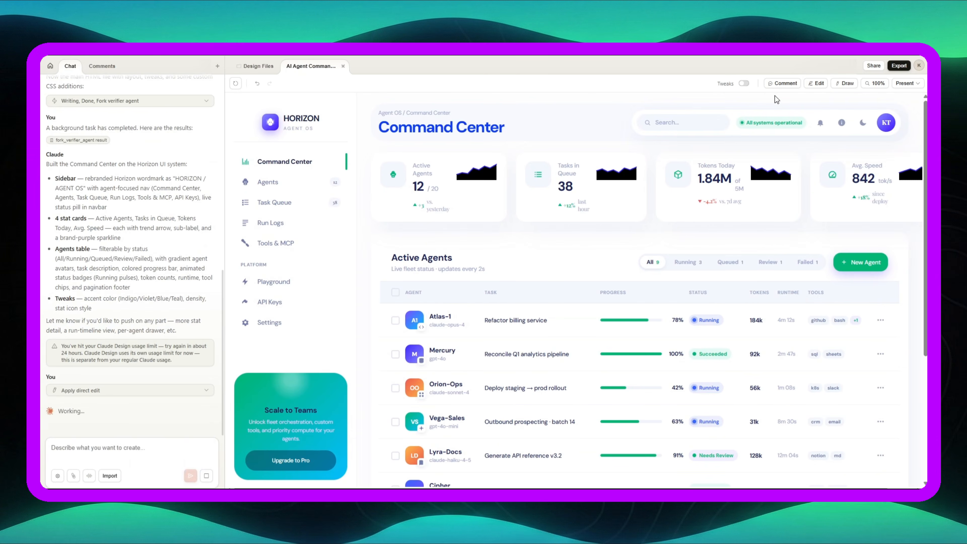
Send Claude a comment on the Scale to Teams sidebar card saying "remove this.".
left_click(771, 84)
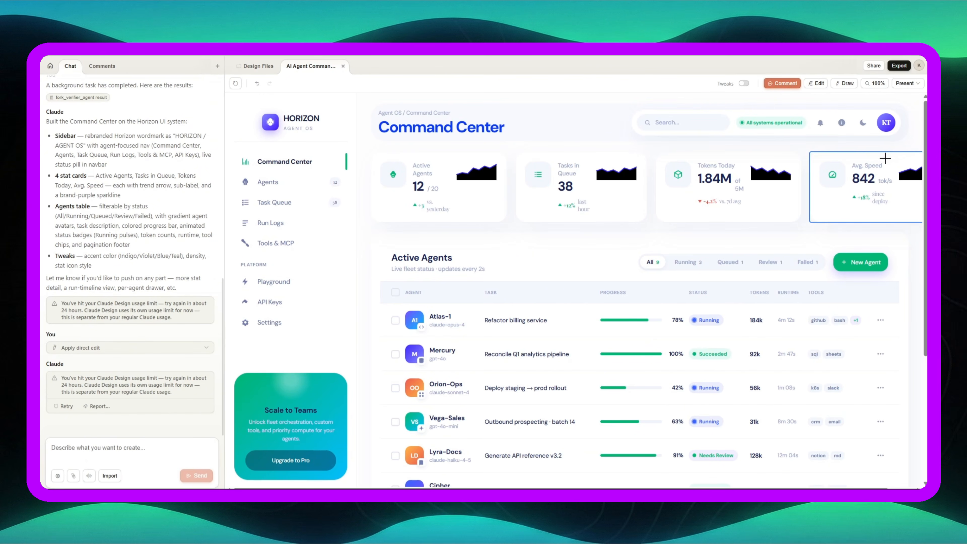
left_click(333, 384)
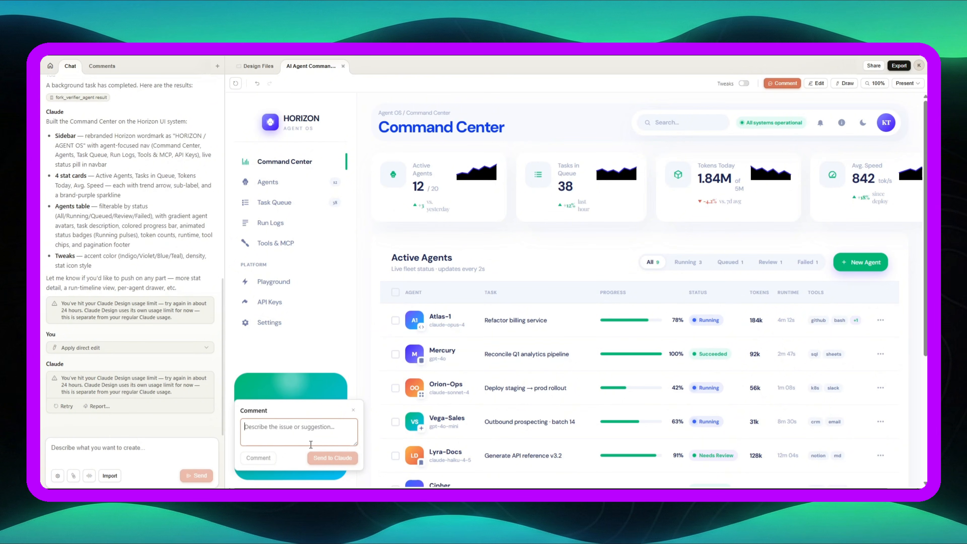
left_click(353, 410)
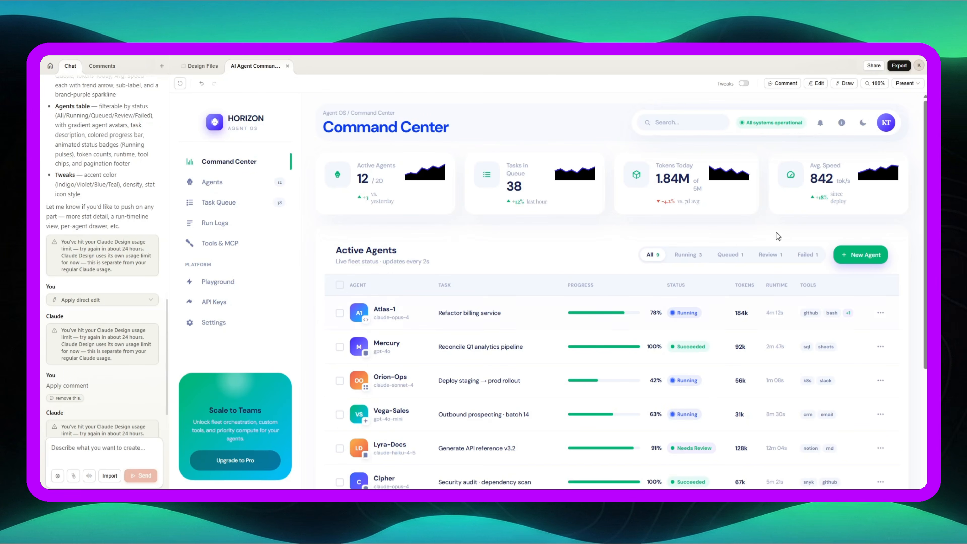
Review the sharing and export options available for the AI Agent Command Center project.
left_click(874, 66)
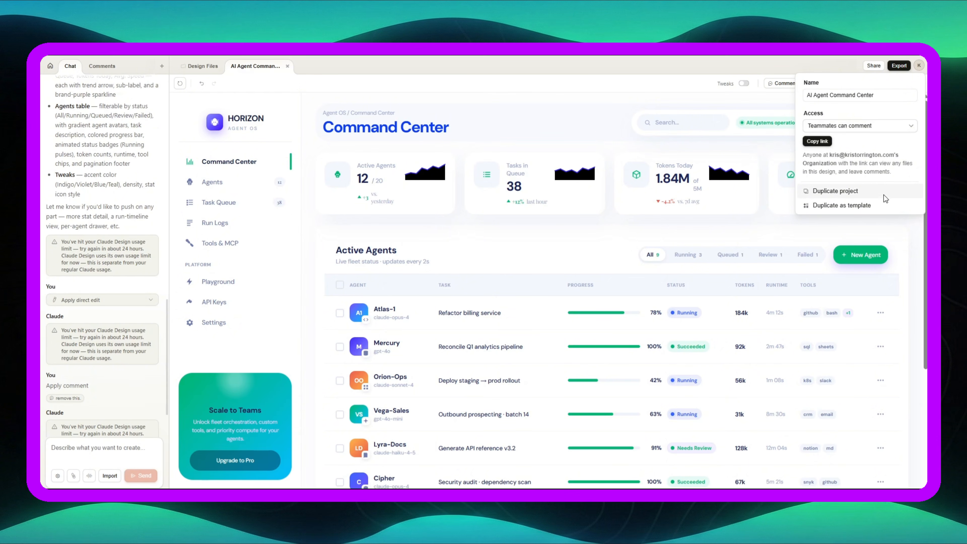
left_click(672, 102)
left_click(897, 68)
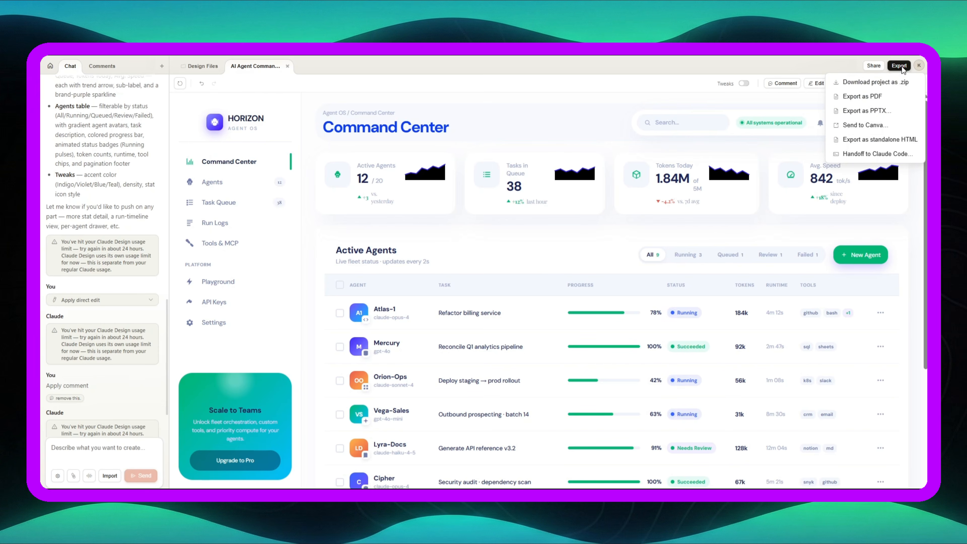